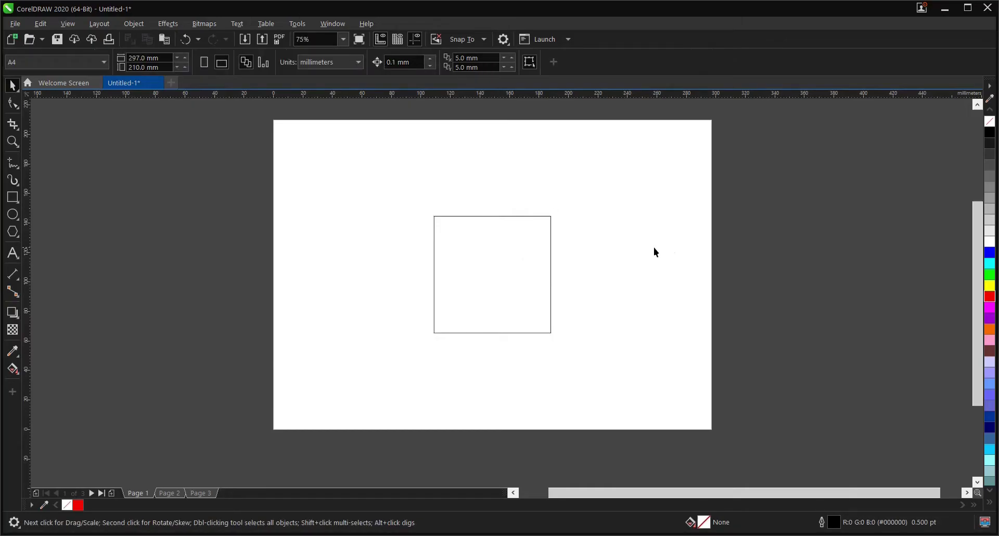
drag(414, 204, 615, 369)
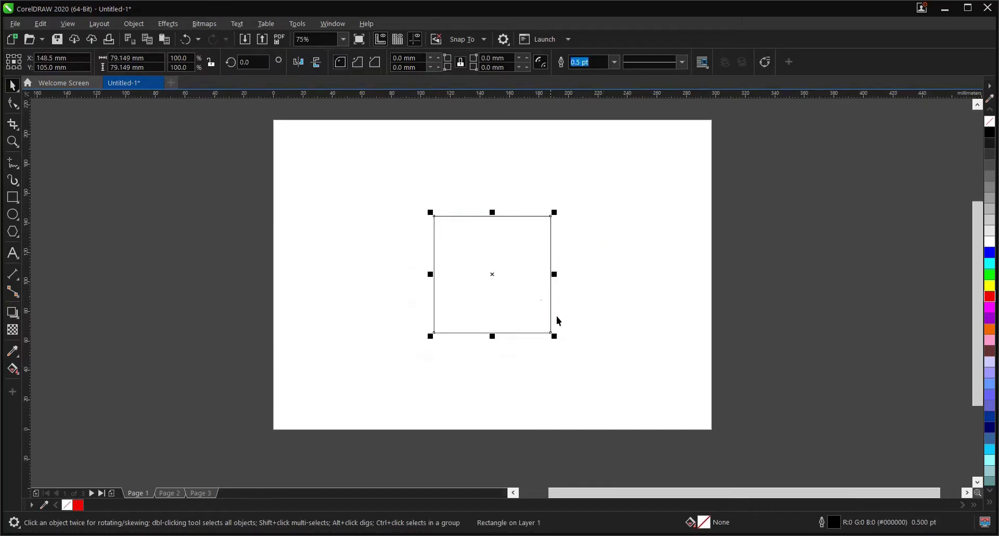
click(627, 248)
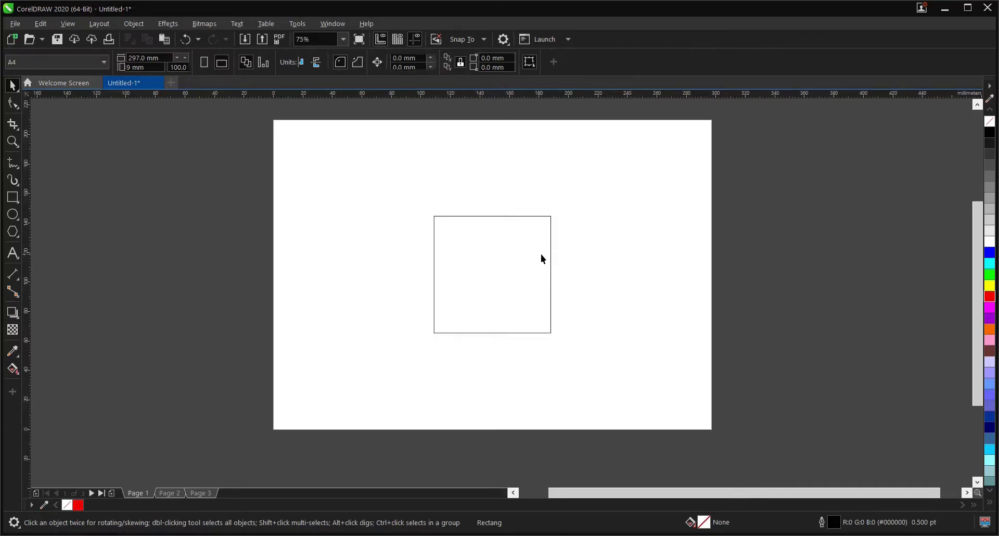
click(490, 254)
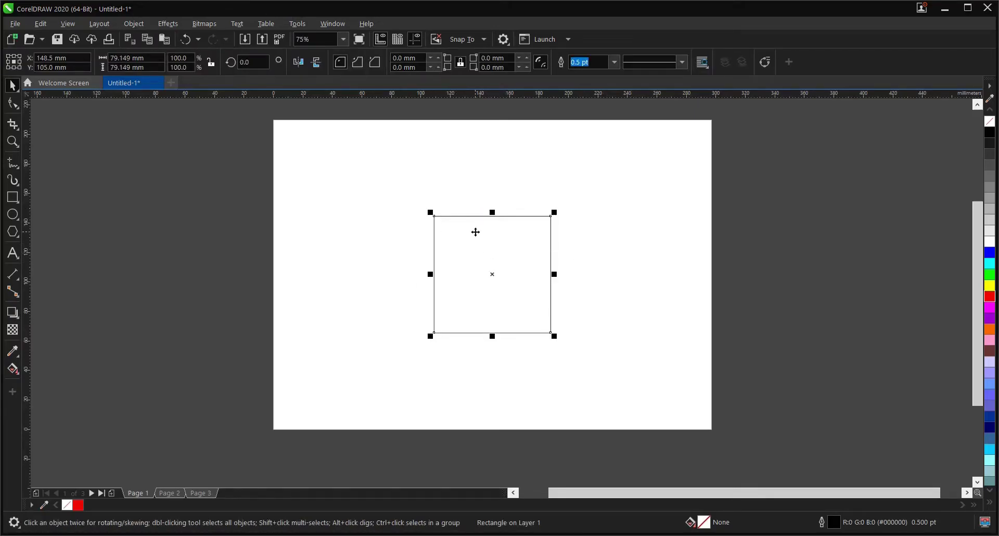
right_click(476, 232)
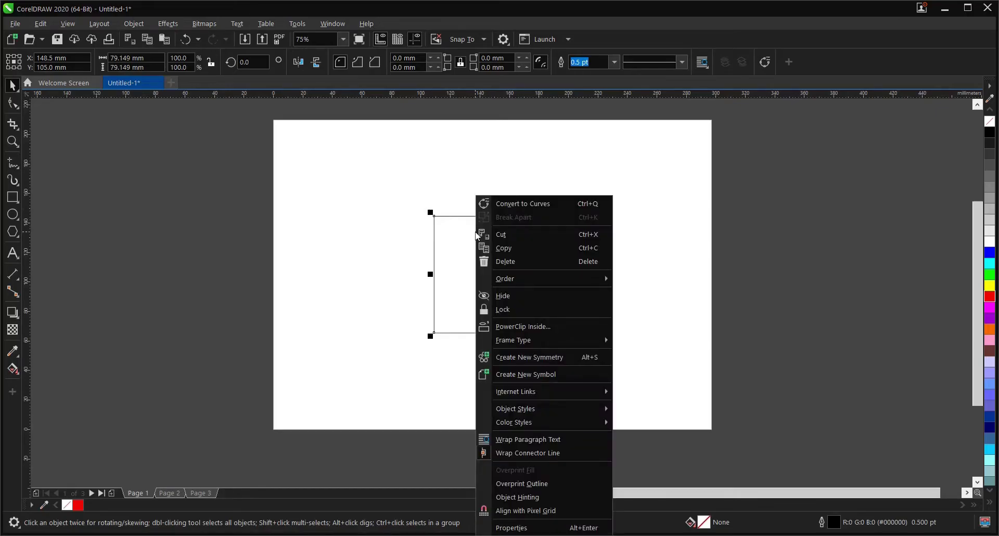
click(511, 310)
click(590, 294)
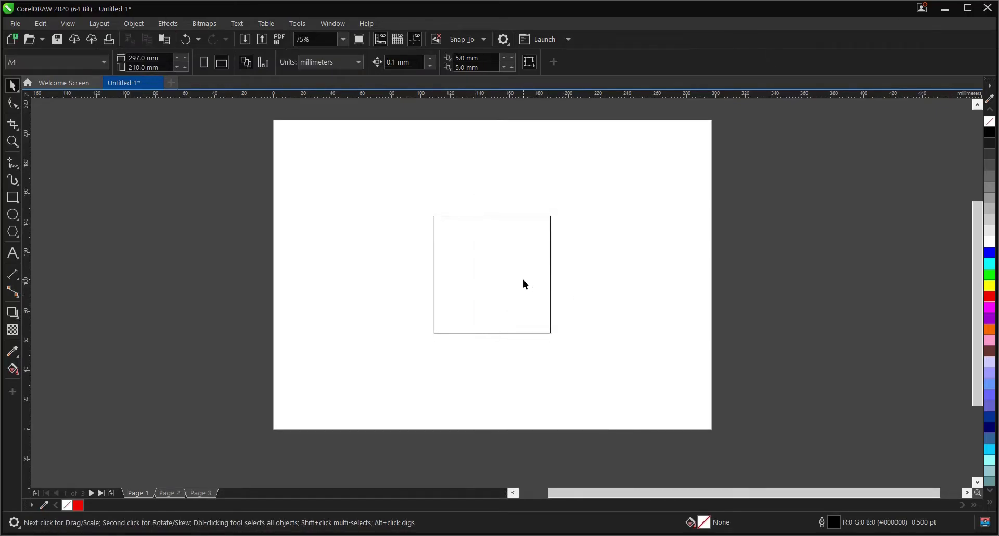
right_click(515, 247)
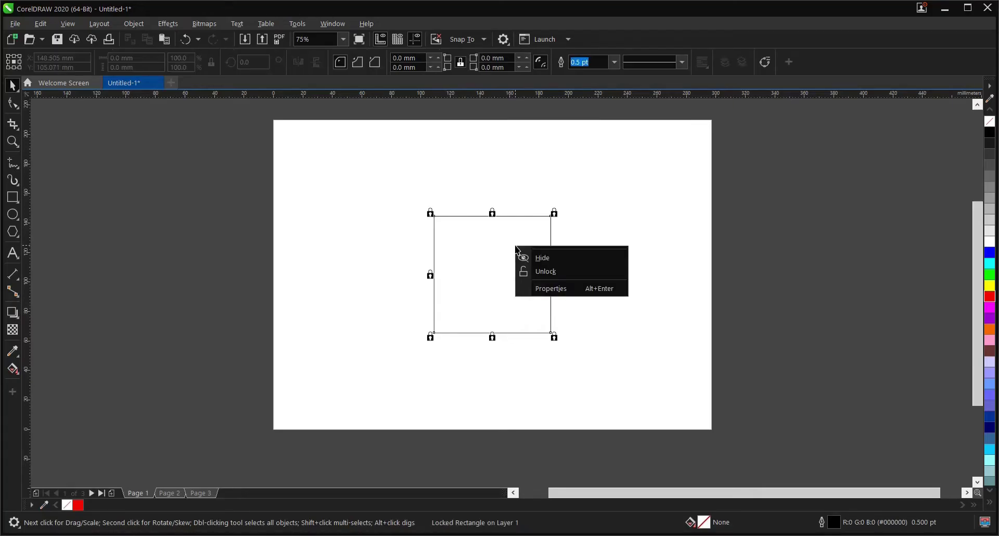
click(568, 275)
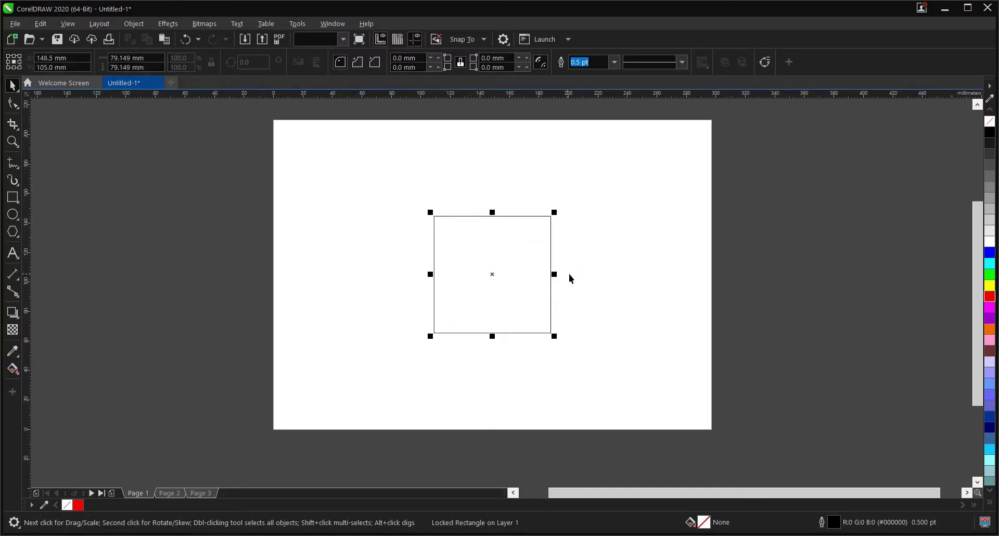
click(585, 272)
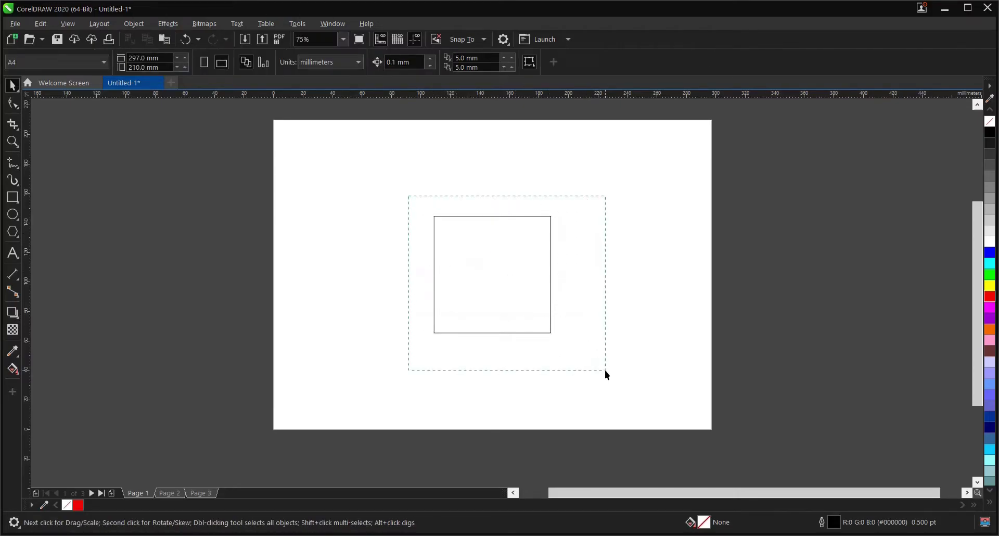
drag(606, 370, 606, 370)
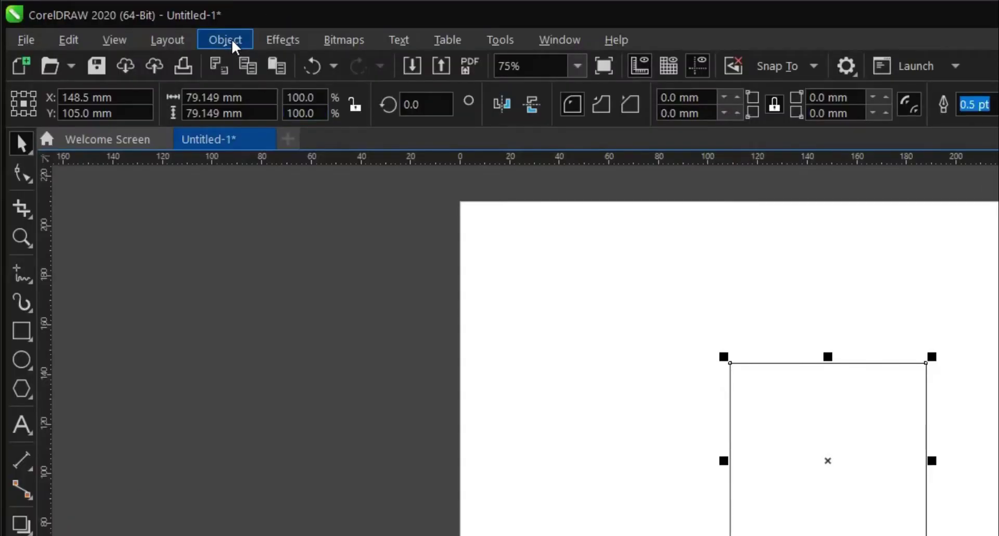
click(232, 39)
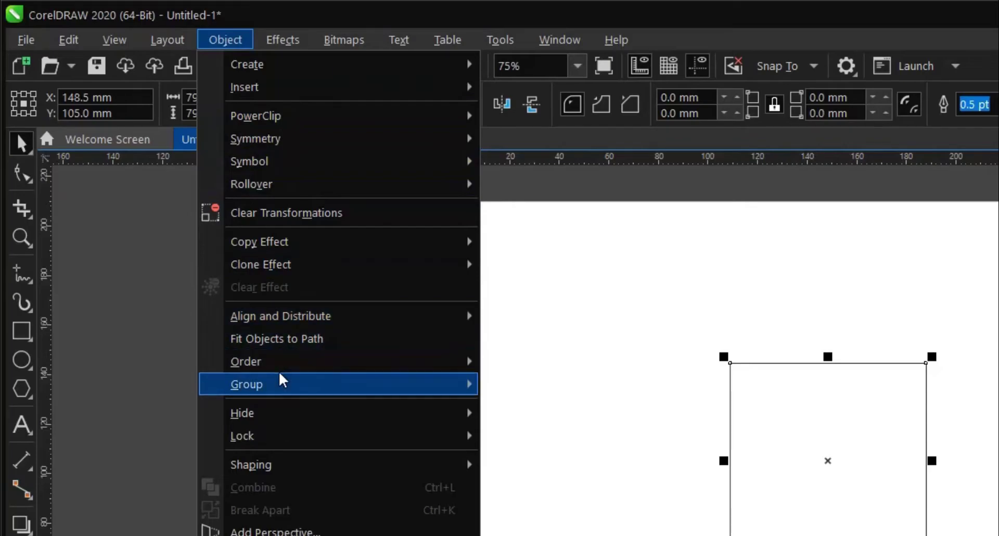
mouse_move(279, 442)
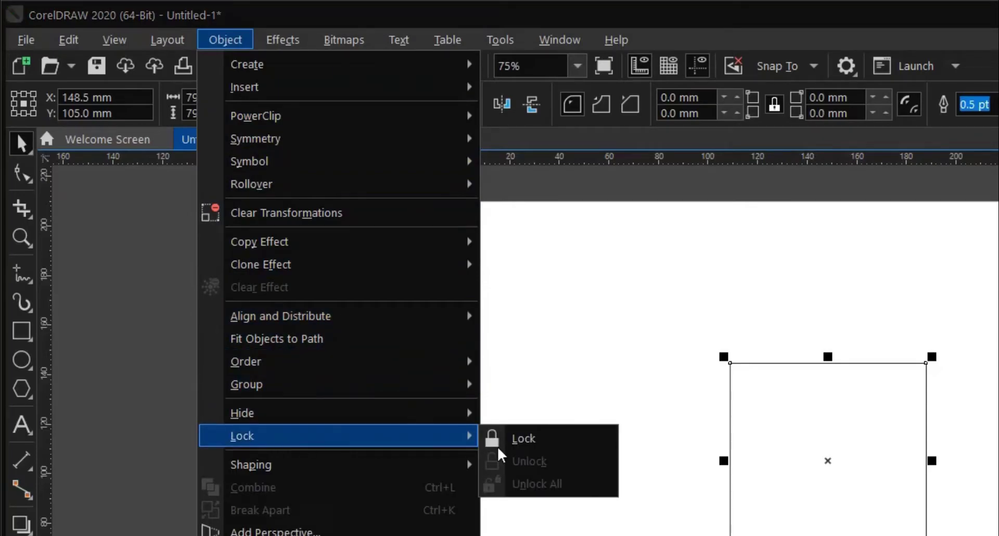
click(546, 441)
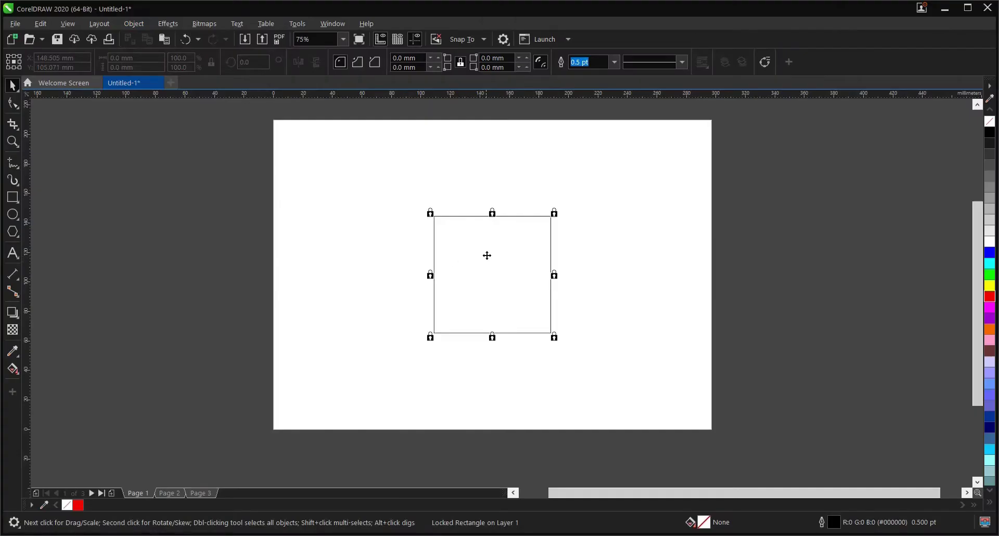
click(134, 24)
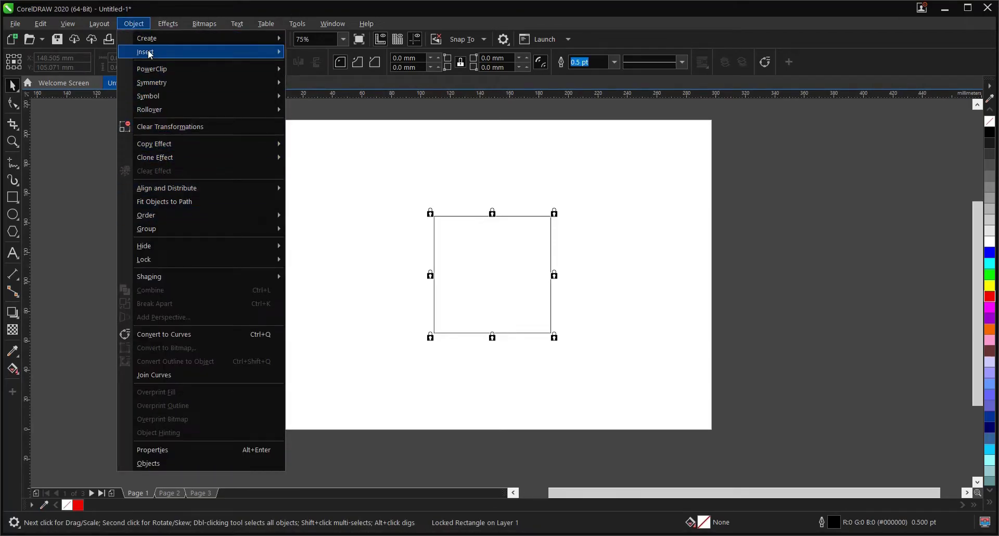
mouse_move(174, 259)
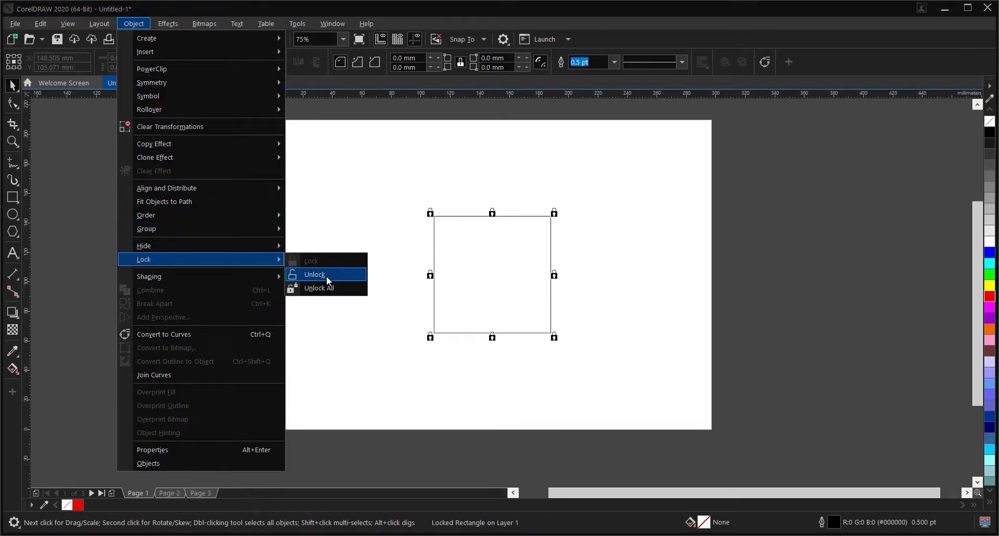
click(327, 280)
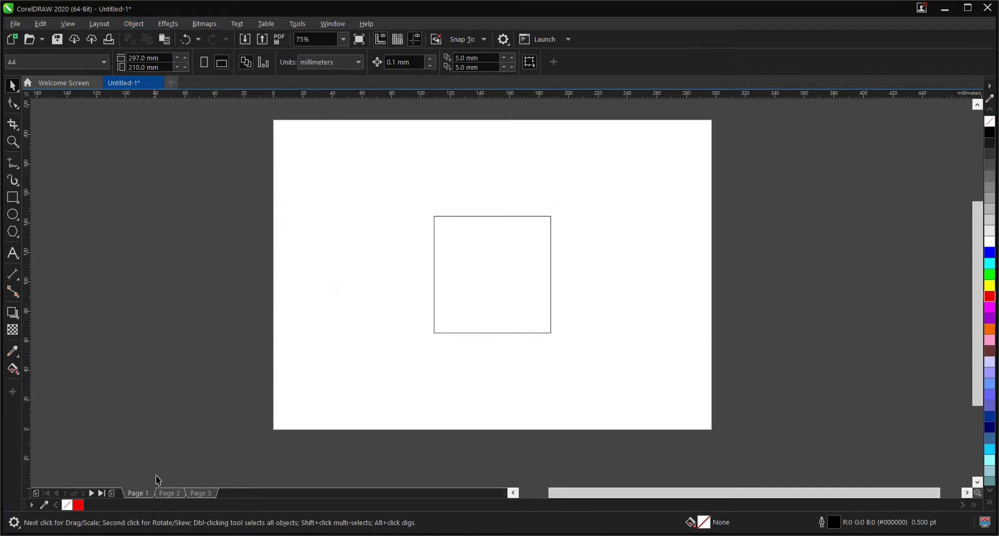
Step: Switch to page 2, then test-move the character image off the page and undo
click(173, 493)
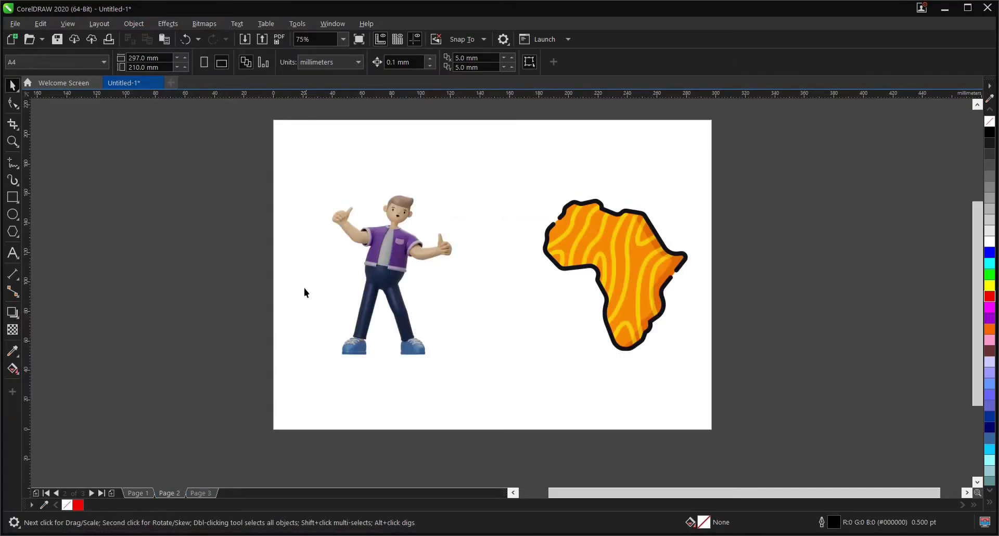
click(396, 261)
scroll(410, 258, down, 2)
drag(401, 254, 253, 275)
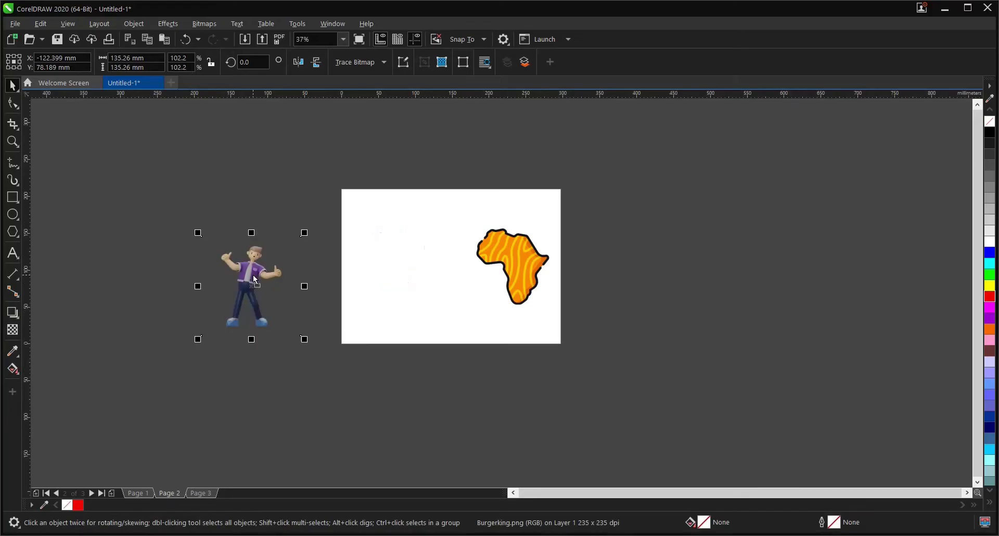
key(ctrl+z)
scroll(402, 266, up, 2)
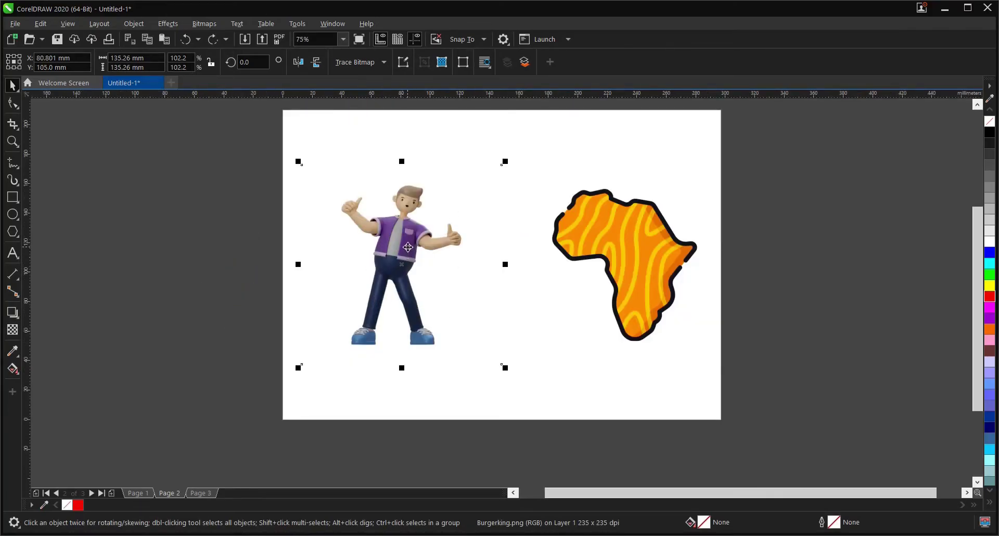
Step: Lock the Burgerking.png character image, then unlock it again from its context menu
right_click(405, 203)
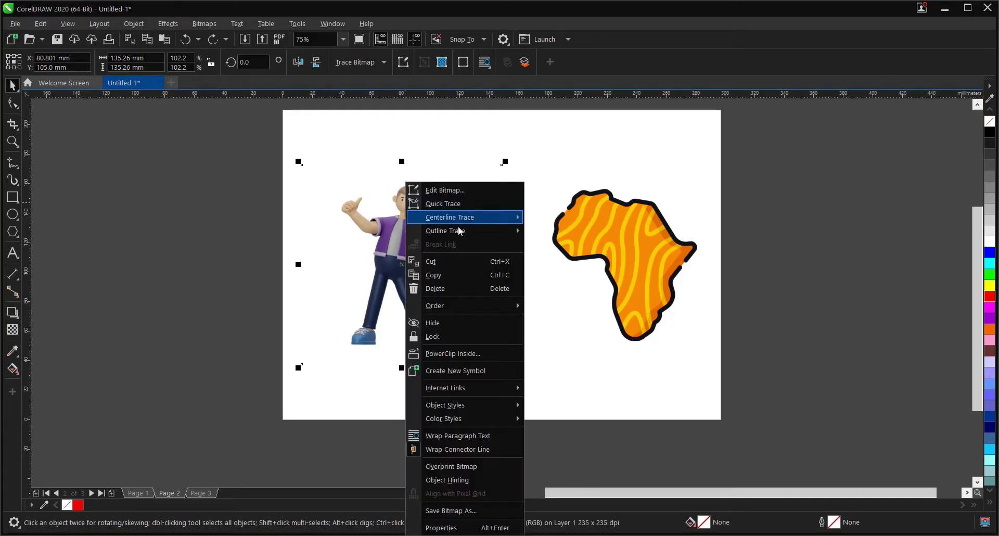
click(451, 337)
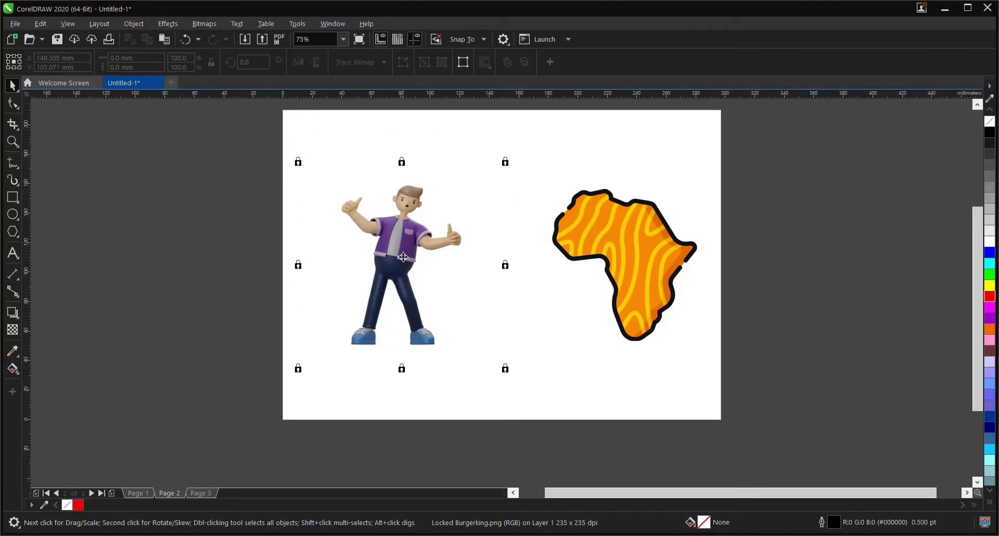
right_click(402, 239)
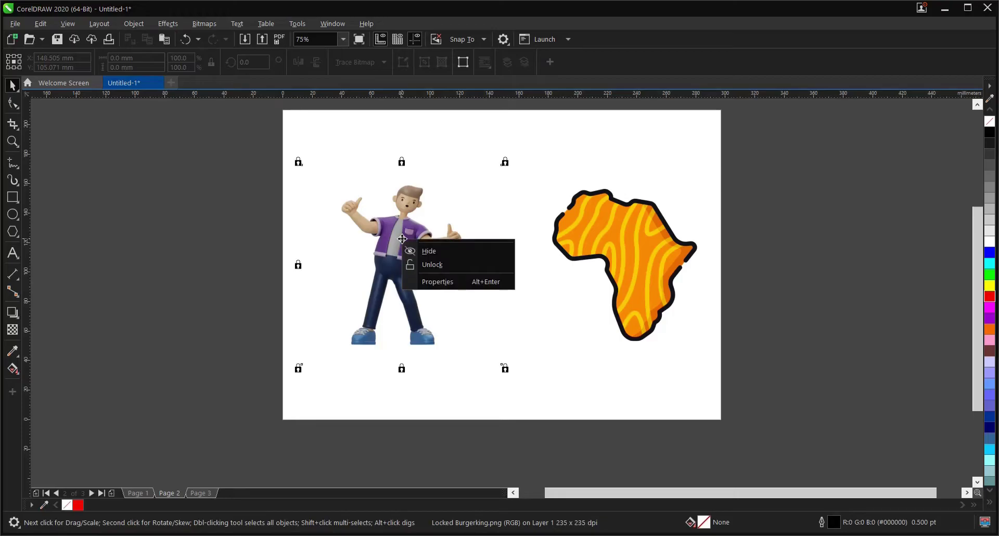
click(444, 265)
Step: Lock the africa.png map, then unlock it again from its context menu
click(615, 242)
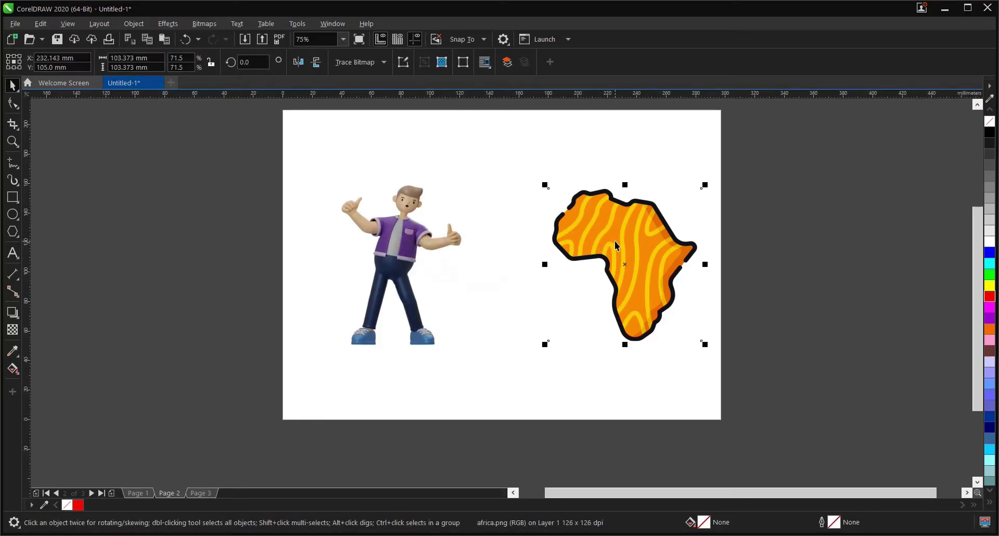
right_click(614, 241)
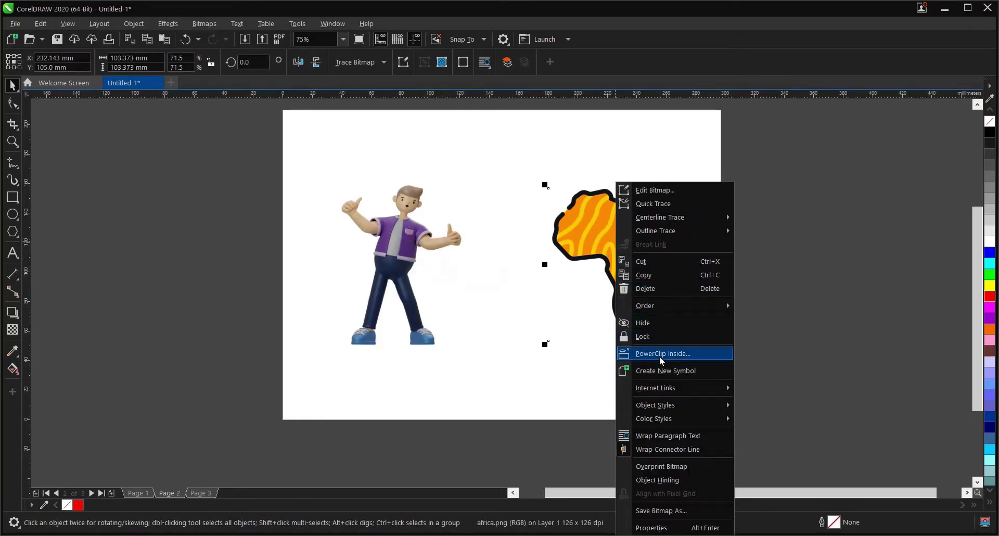
click(662, 337)
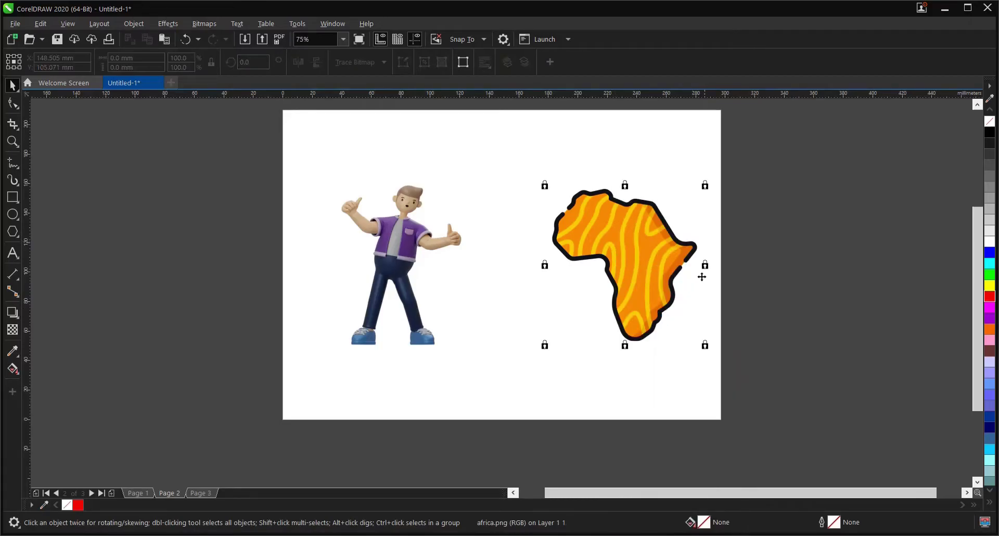
right_click(643, 256)
click(678, 282)
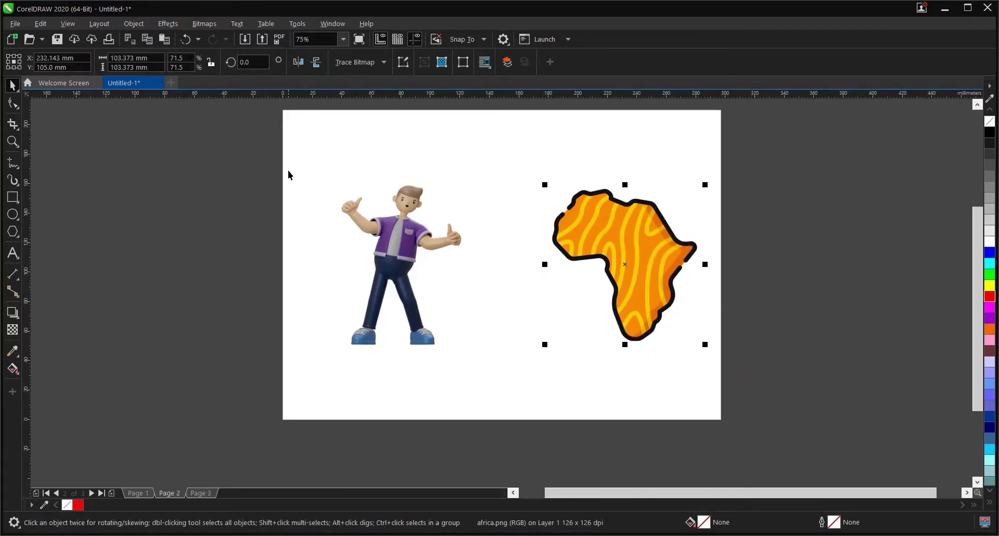
Step: Select both images, then unlock the thumbs-up figure from its context menu
drag(257, 128, 801, 402)
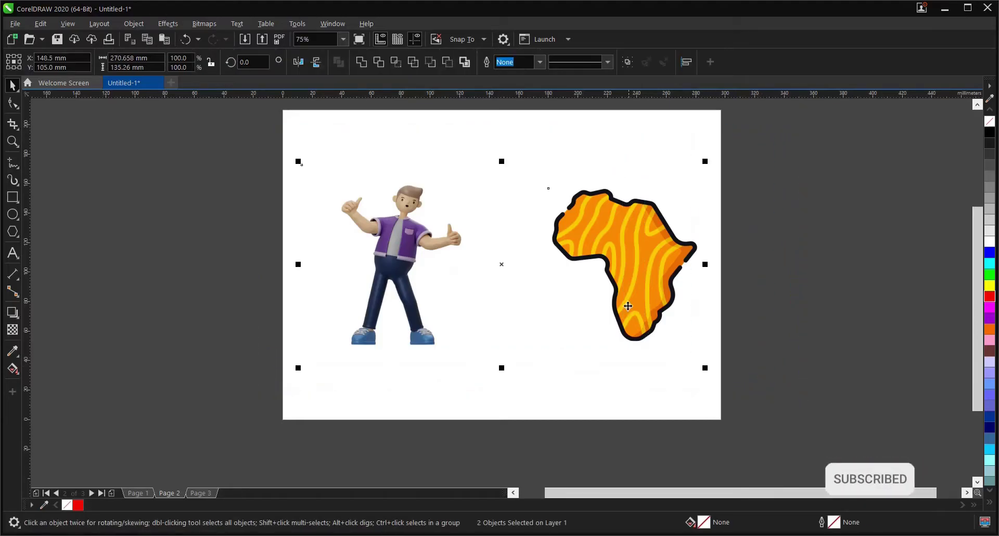
right_click(584, 220)
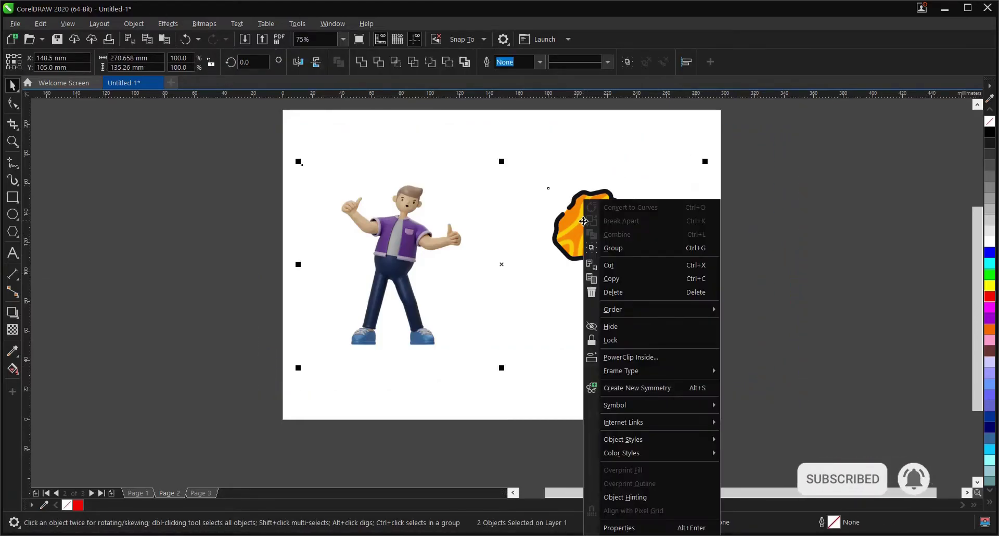
click(620, 339)
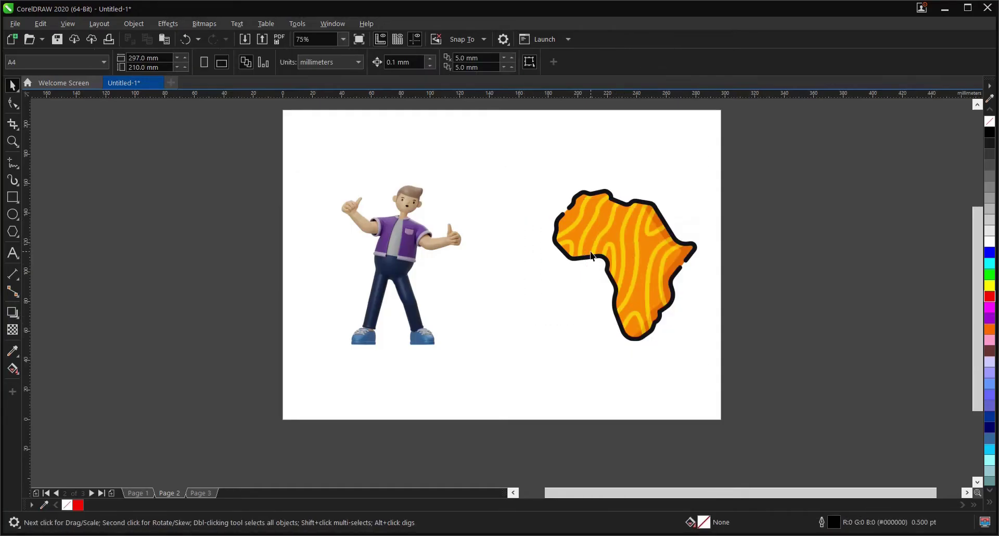
drag(433, 204, 387, 240)
right_click(400, 222)
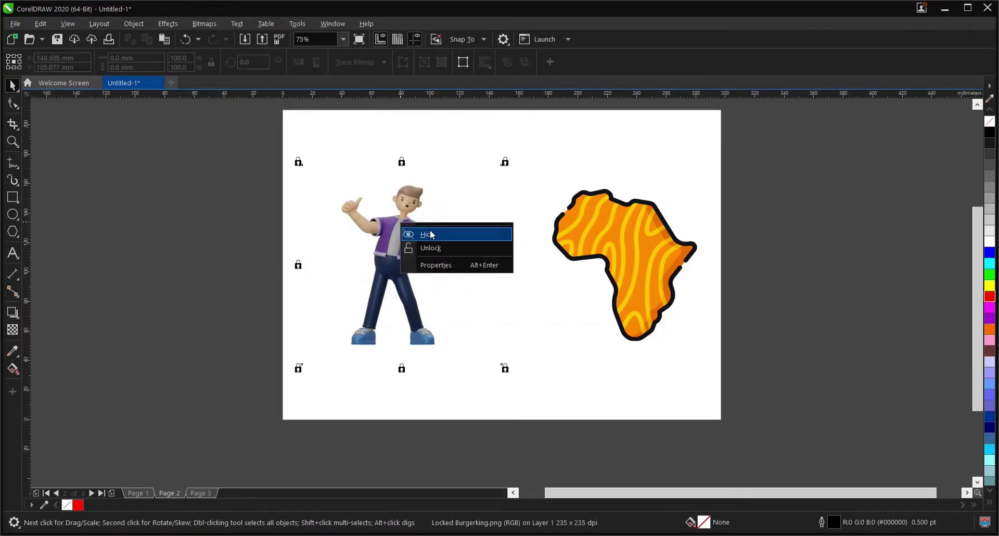
click(449, 254)
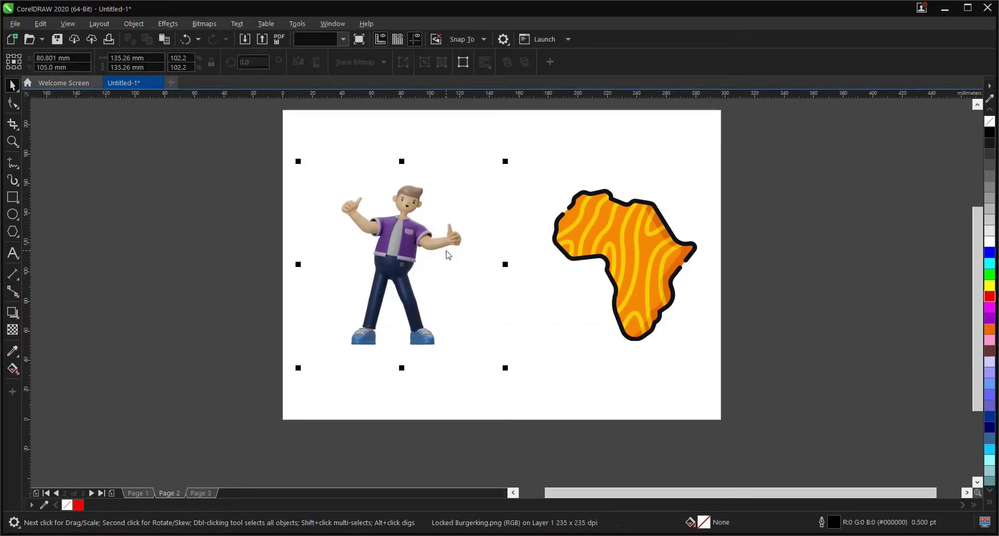
Step: Move the figure to the page's left edge, then undo the move and the unlock
click(333, 225)
drag(404, 221, 340, 251)
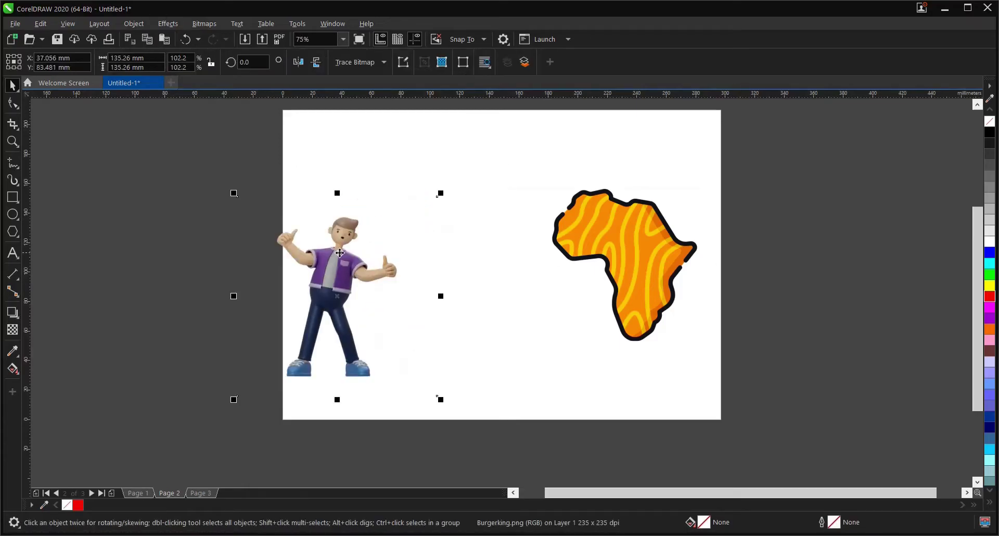
click(553, 257)
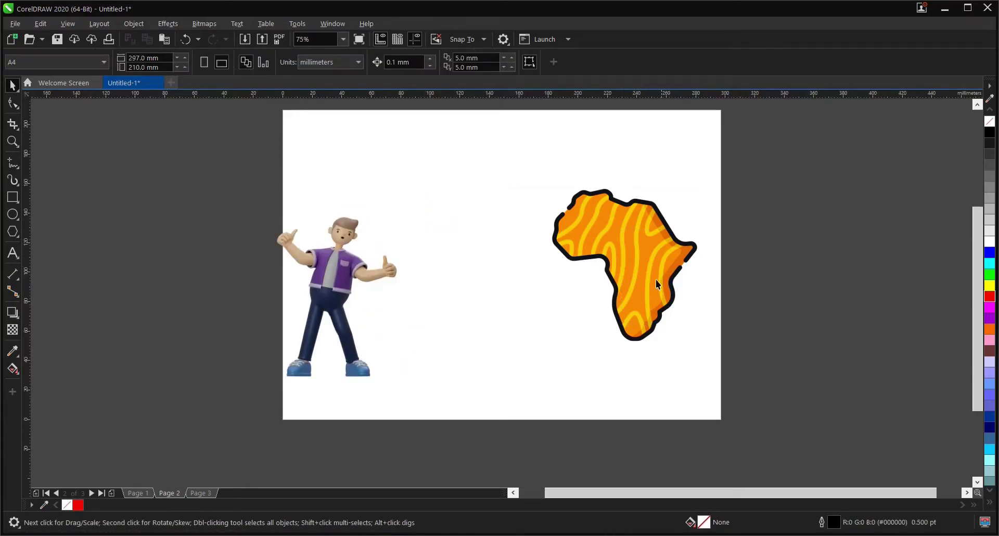
key(ctrl+z)
key(ctrl+z)
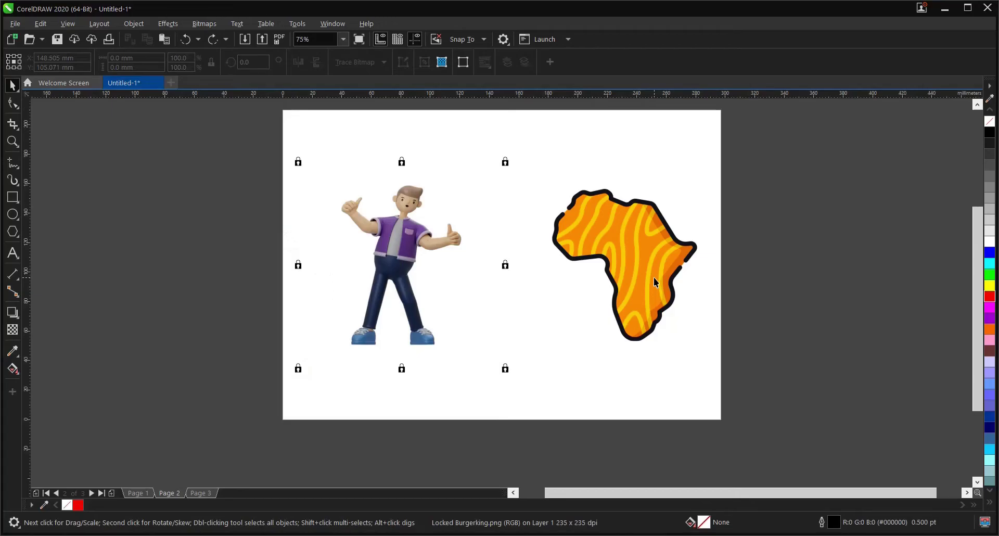
key(ctrl+z)
Step: Test-move the Africa map right and down, then undo the move
click(726, 242)
drag(626, 243, 666, 309)
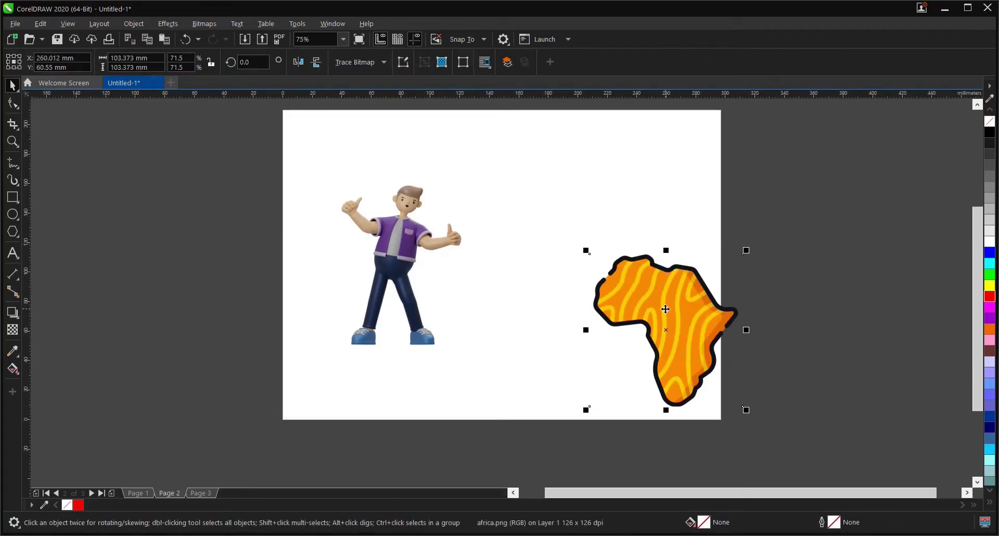
key(ctrl+z)
Step: Marquee-select the figure and the Africa map and lock both together
drag(260, 140, 779, 416)
right_click(580, 199)
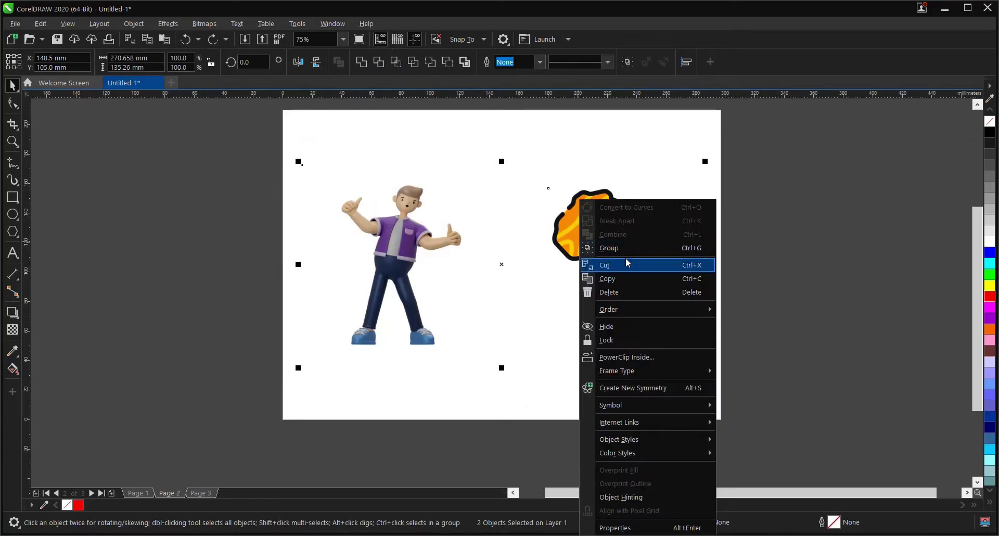
click(630, 340)
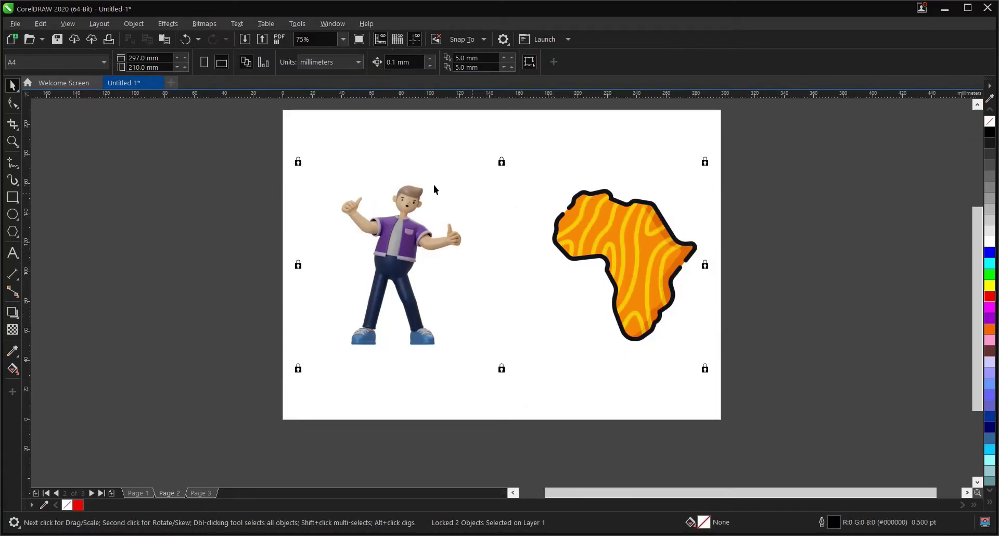
Step: Unlock every locked object with Object > Lock > Unlock All
click(134, 24)
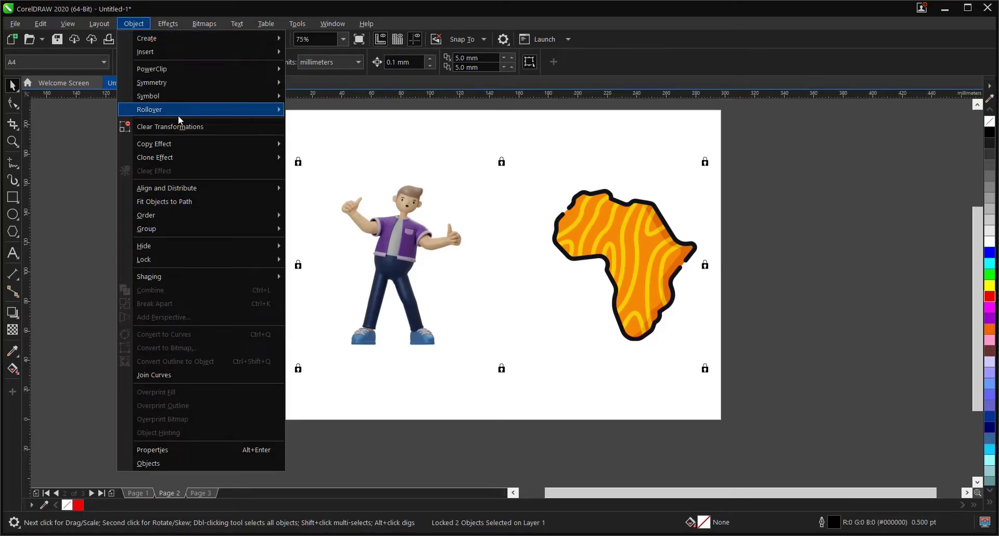
mouse_move(192, 259)
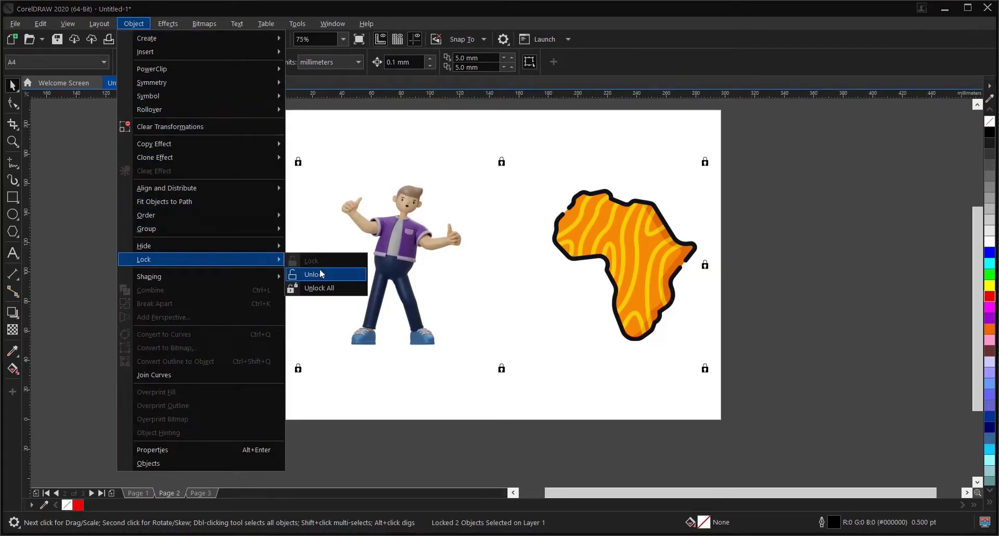
click(330, 289)
Step: Test-move the Africa map right and undo, then marquee-select and deselect both images
click(724, 245)
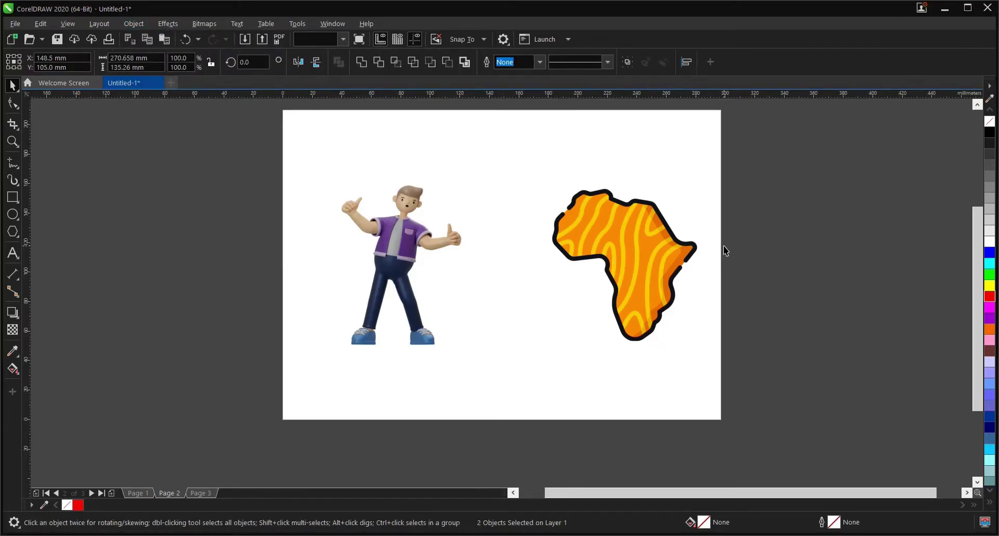
drag(669, 237, 743, 236)
key(ctrl+z)
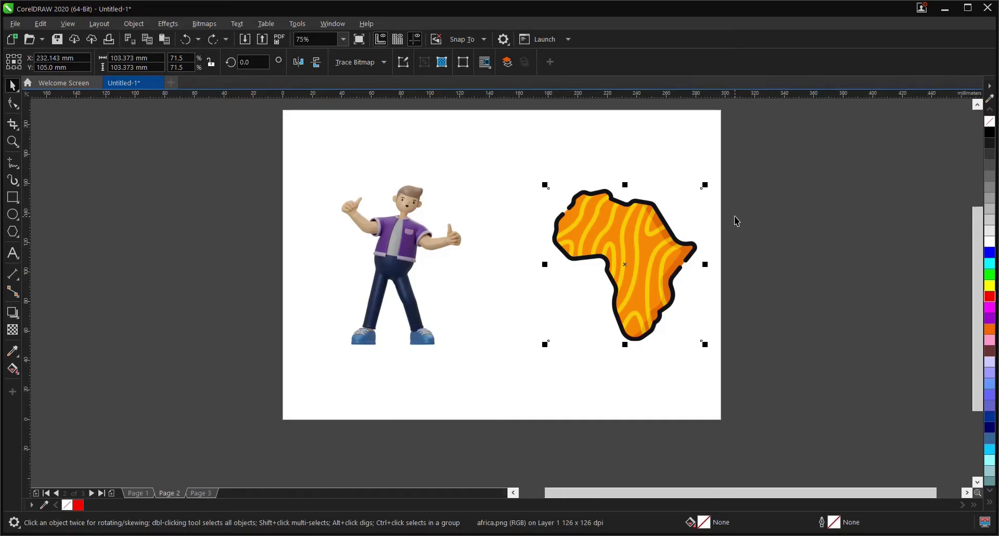
drag(241, 146, 887, 385)
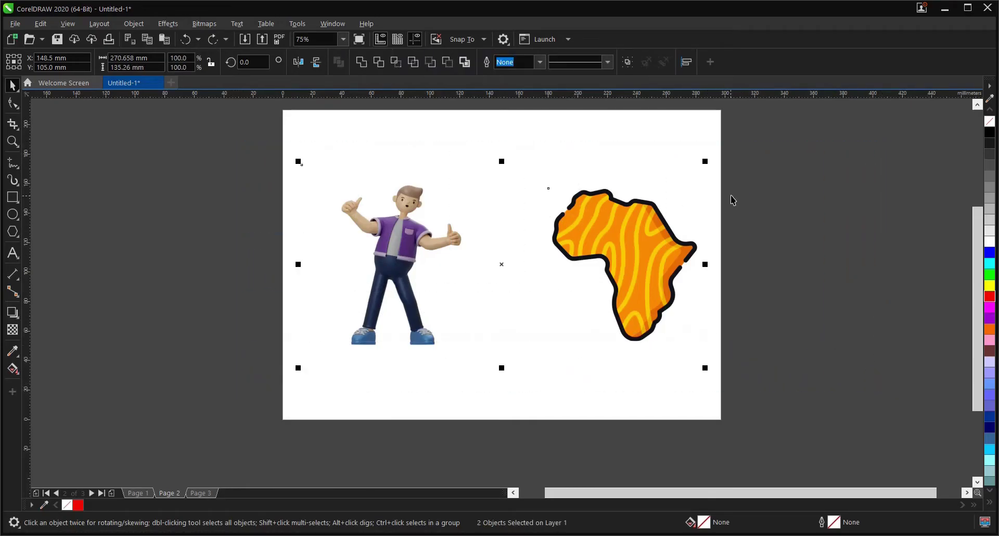
click(496, 316)
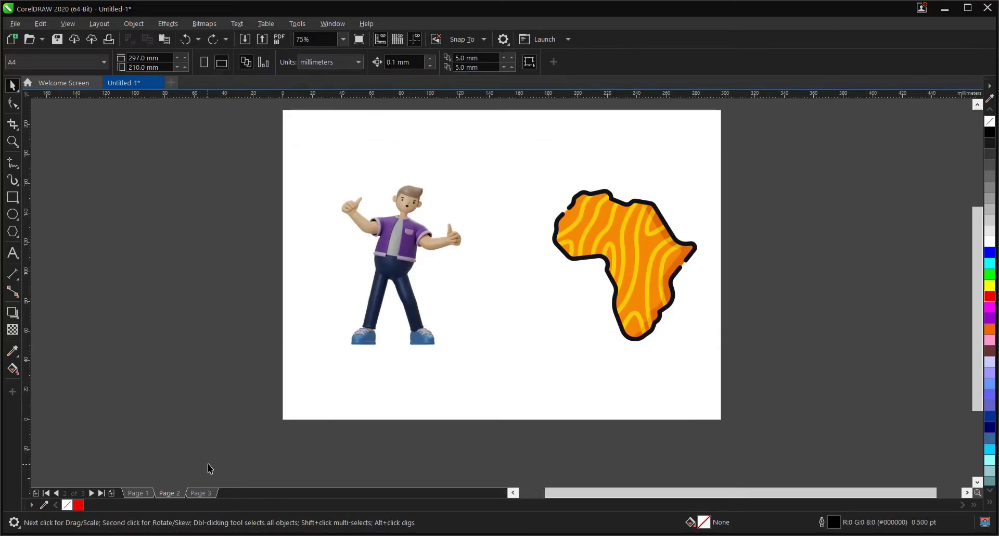
Step: Switch to page 3 and select the woman's portrait photo
click(206, 492)
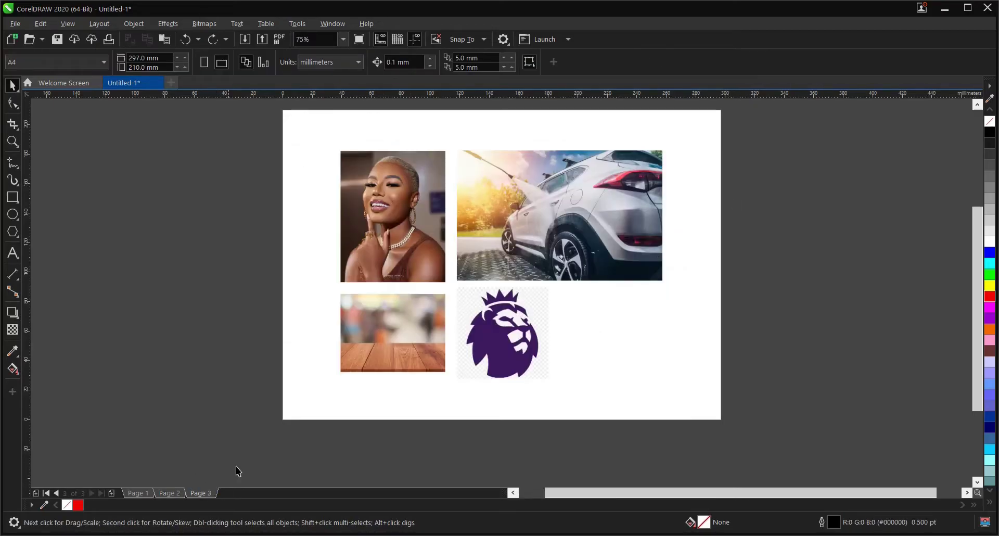
scroll(432, 276, down, 2)
scroll(422, 263, up, 2)
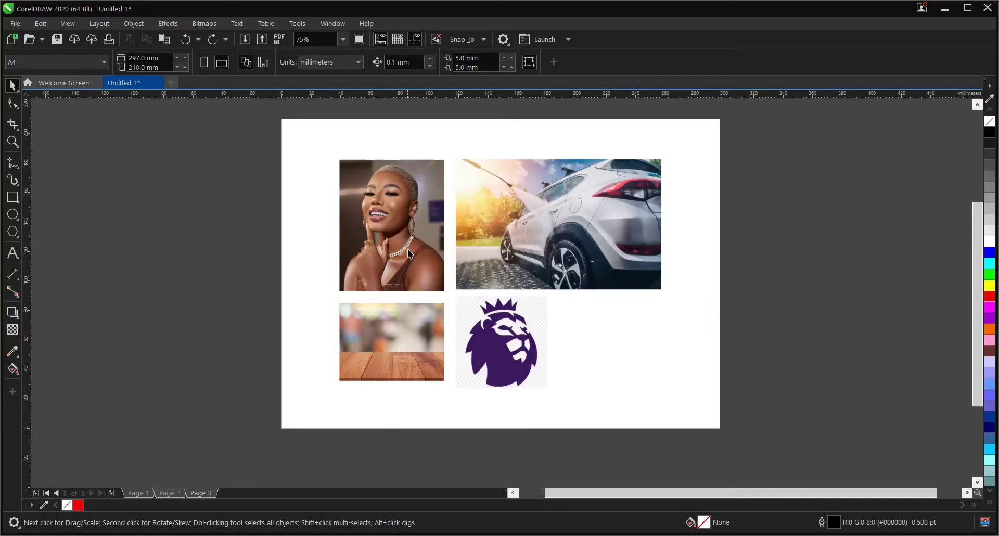
click(426, 214)
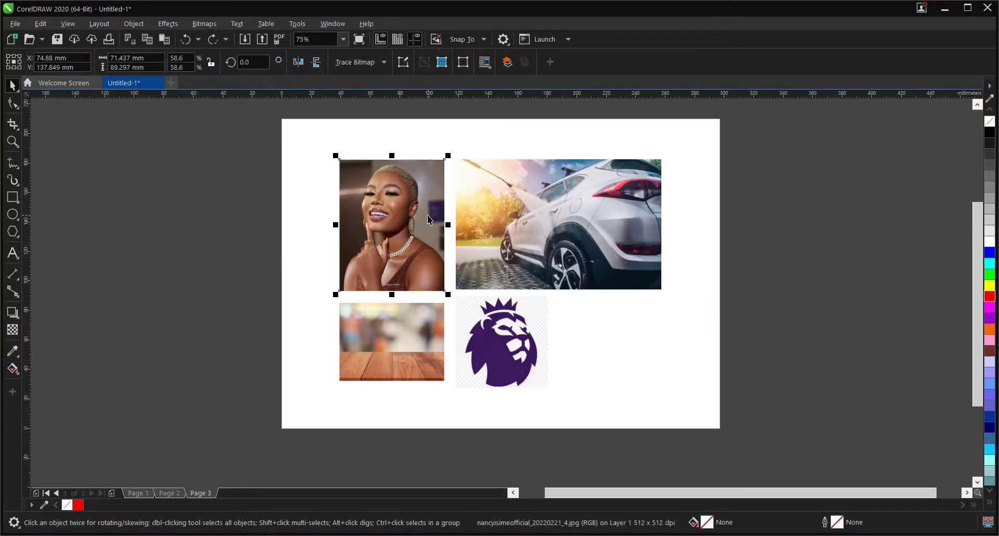
Step: Marquee-select the portrait, car, wooden table and lion logo, and lock them
drag(319, 140, 702, 422)
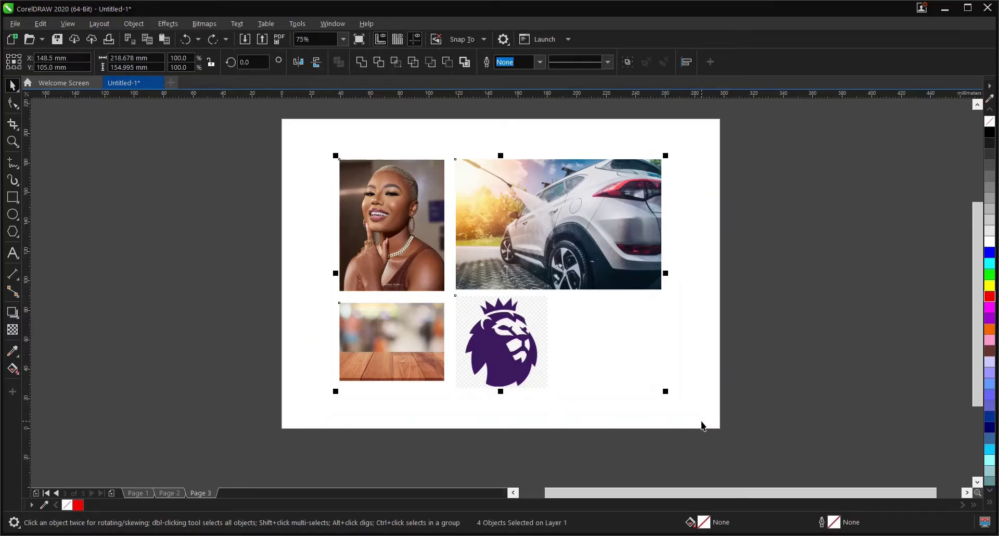
right_click(564, 233)
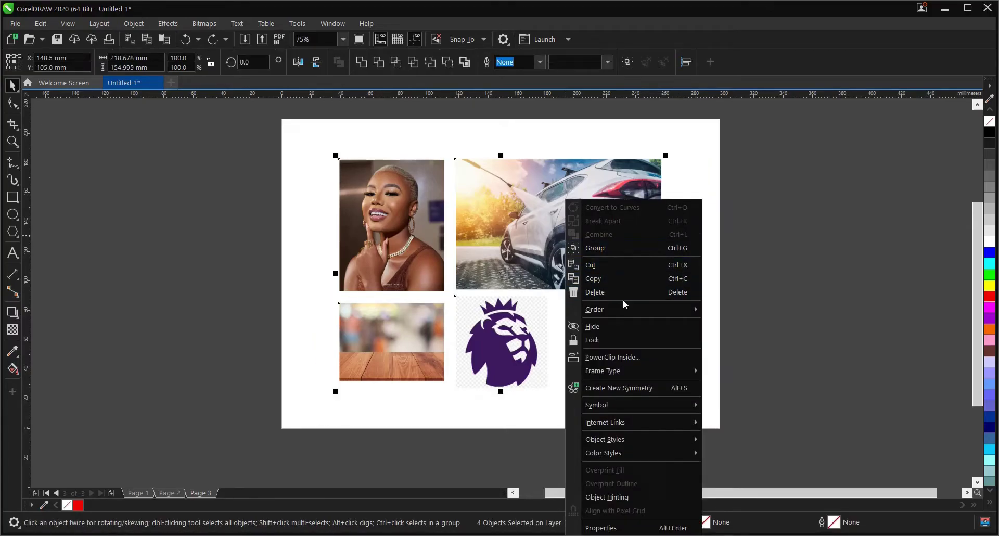
click(611, 339)
click(769, 285)
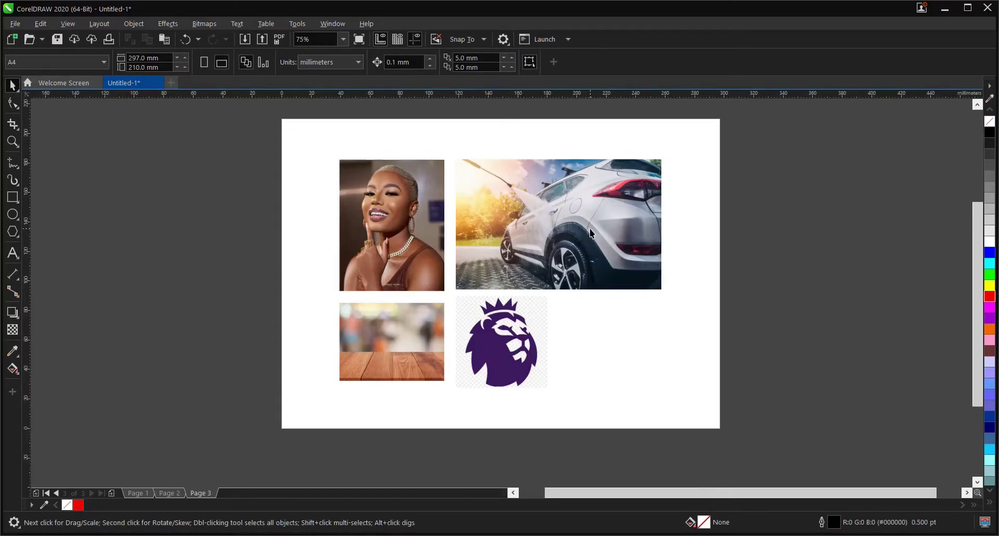
scroll(596, 202, up, 2)
scroll(596, 202, down, 2)
Step: Unlock the car photo, test-move it right and down, then undo the move and deselect
right_click(597, 207)
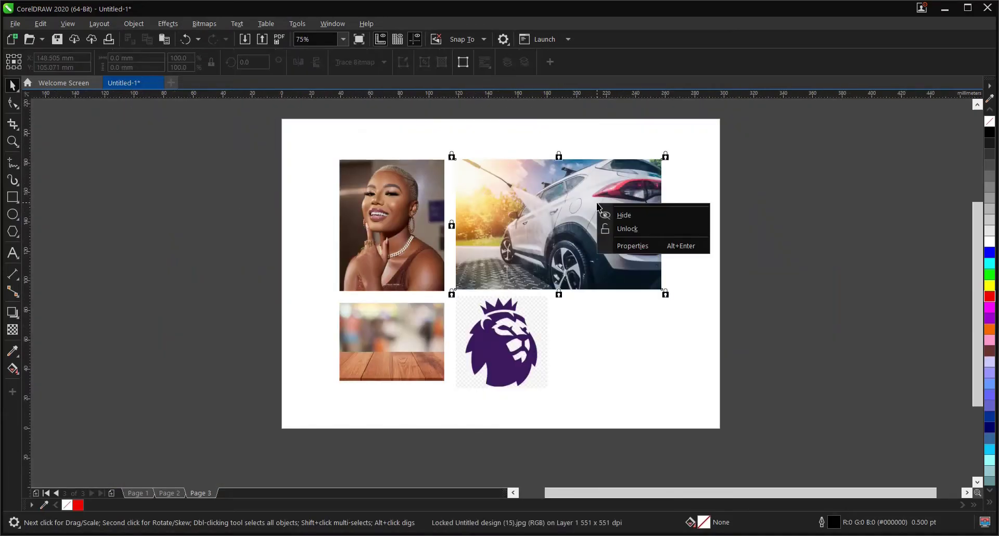
click(627, 229)
click(690, 223)
drag(635, 223, 719, 267)
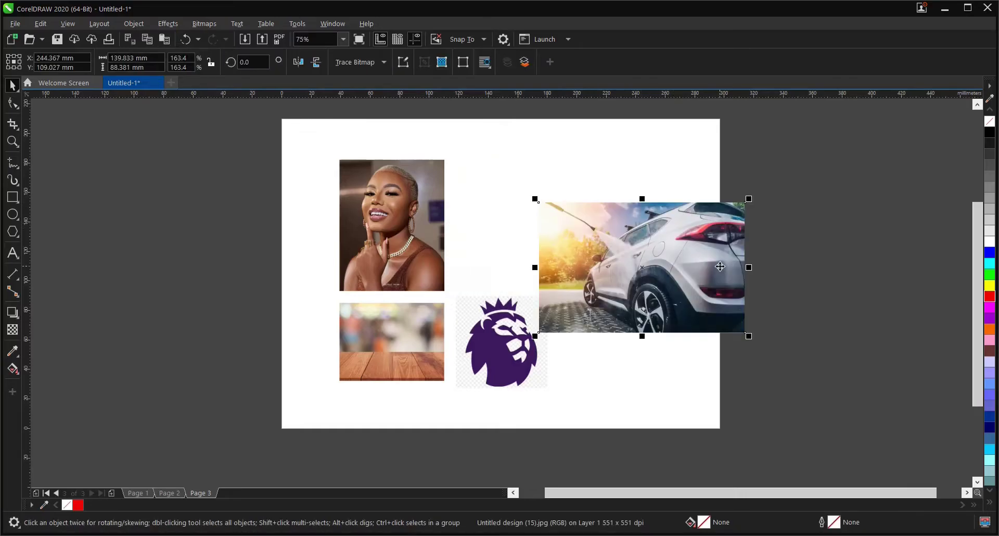
key(ctrl+z)
key(Escape)
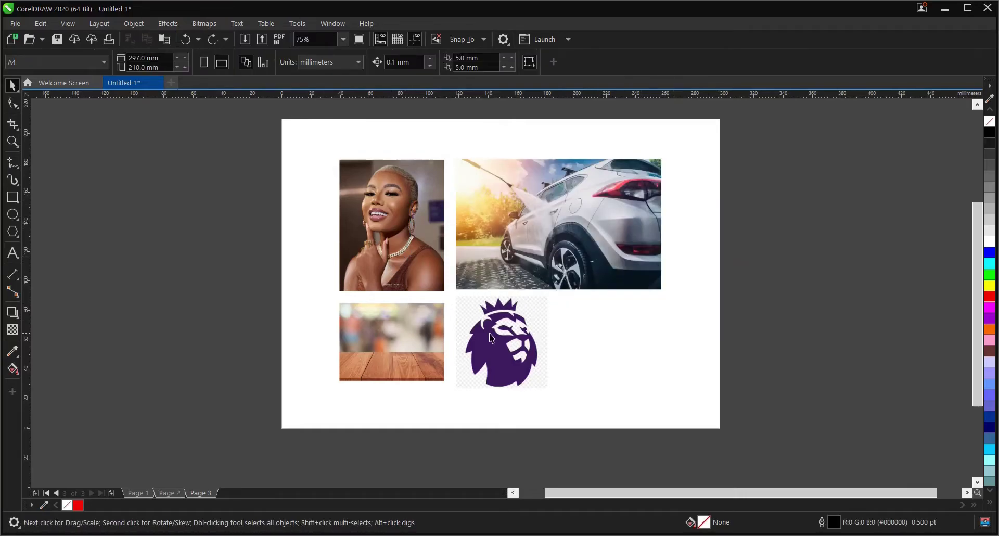
Step: Select the car photo, the only unlocked image, and lock it in place again
drag(314, 146, 706, 412)
right_click(604, 251)
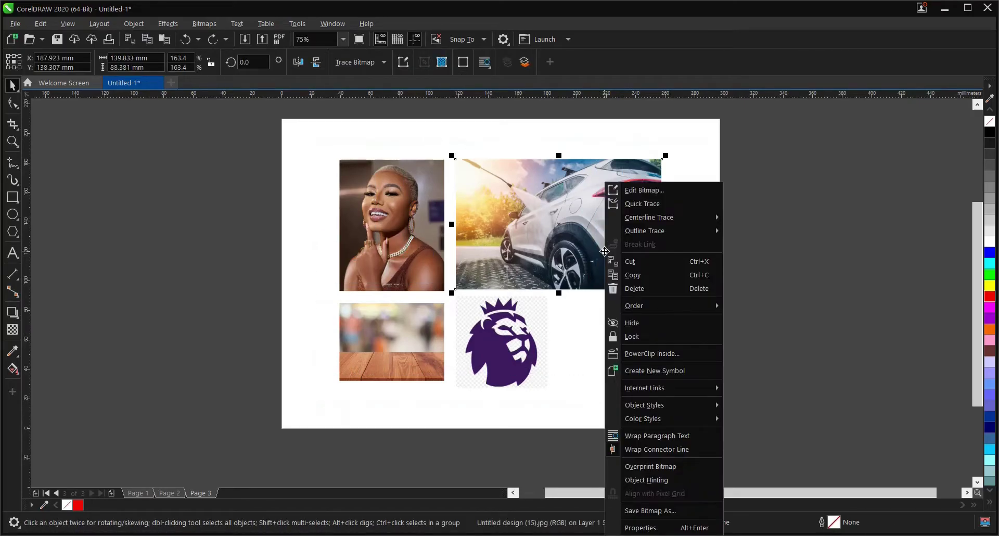
click(647, 335)
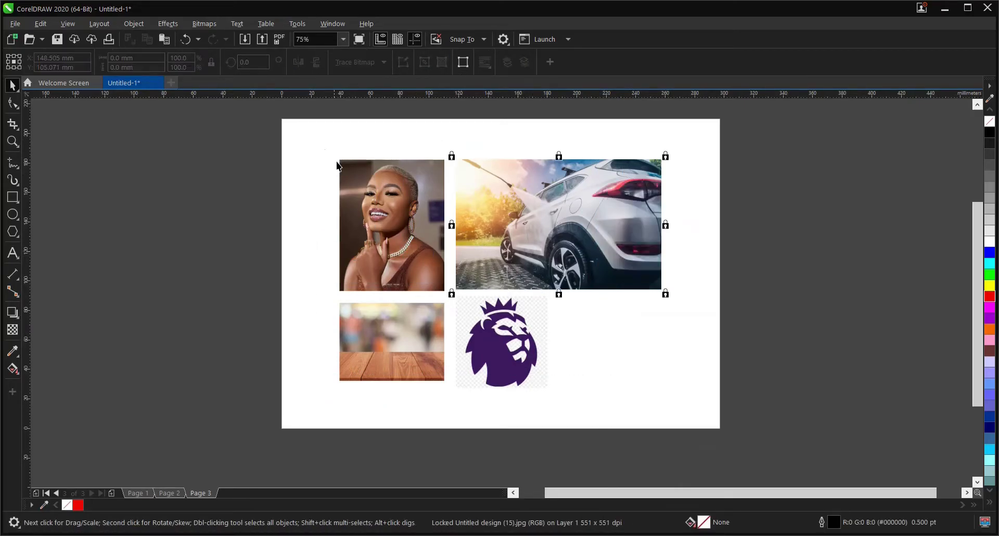
drag(308, 137, 552, 352)
click(719, 420)
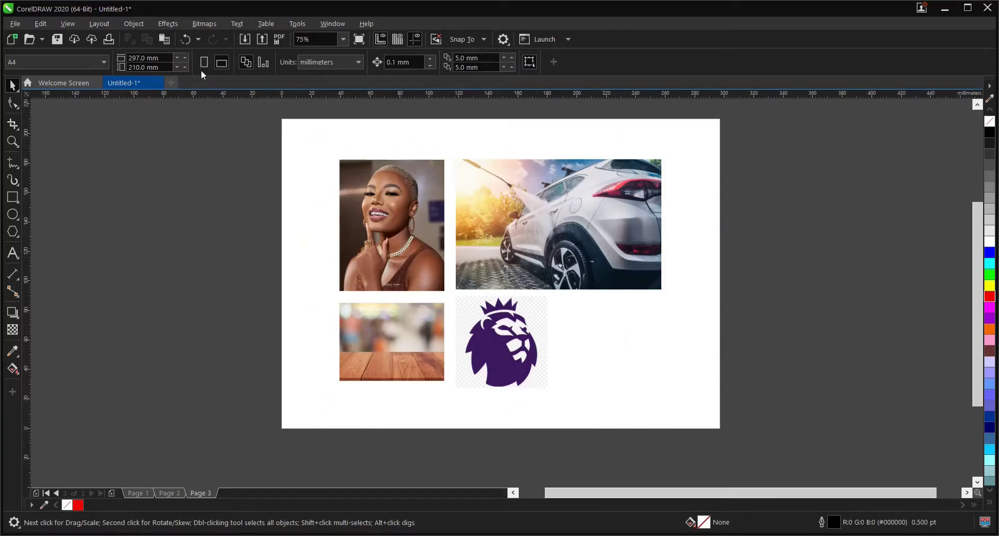
click(136, 25)
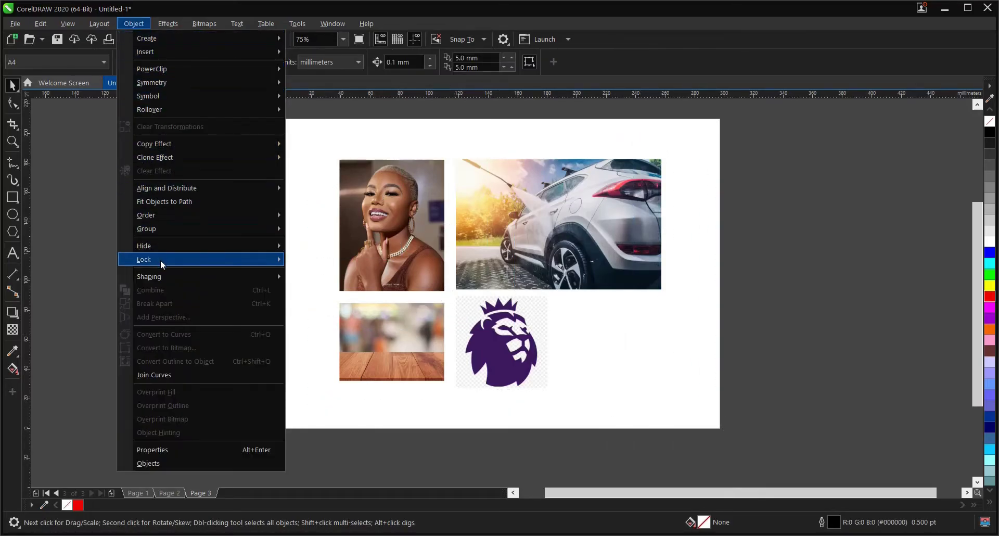
Step: Unlock all objects, test-move the car photo and undo, then marquee-select all four images
mouse_move(161, 260)
click(336, 287)
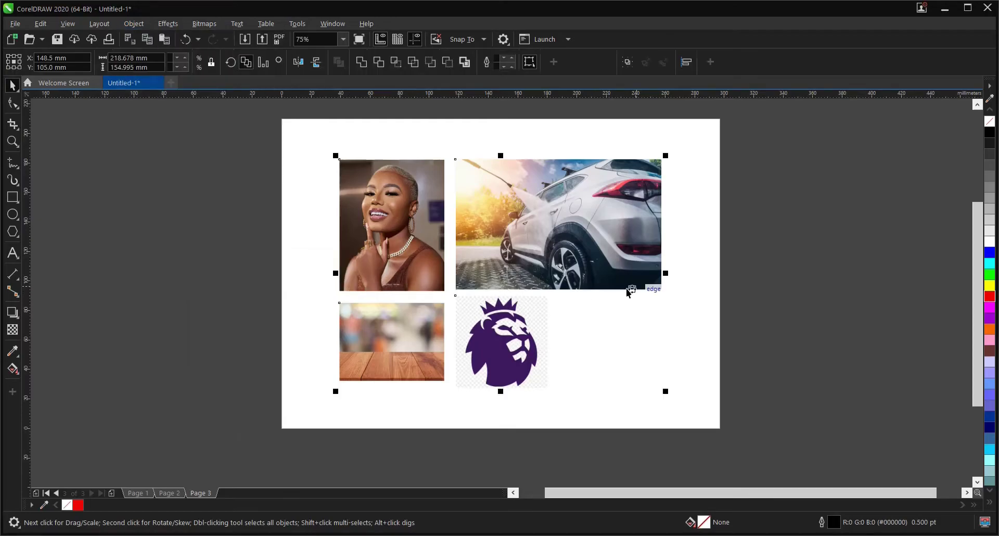
click(626, 288)
click(588, 208)
drag(588, 208, 687, 226)
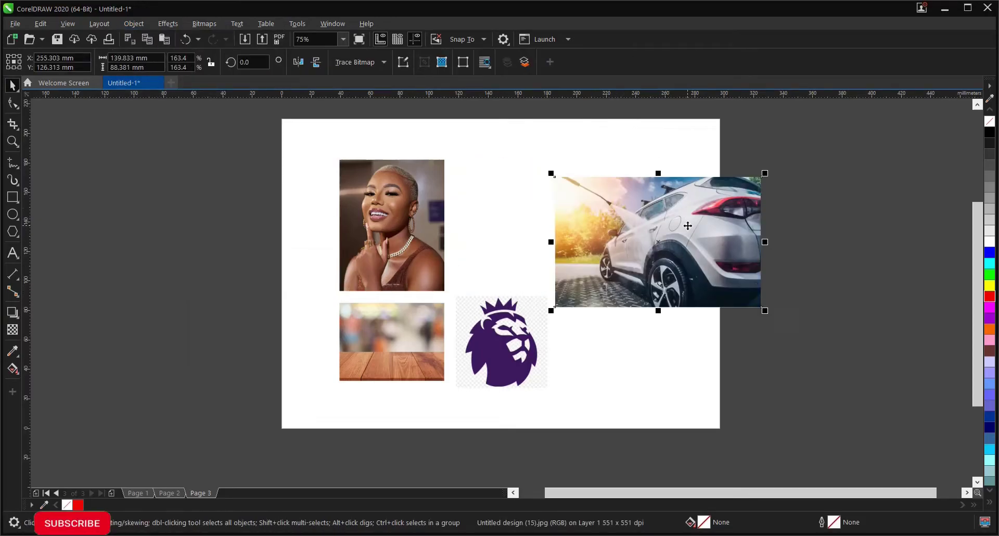
key(ctrl+z)
click(702, 221)
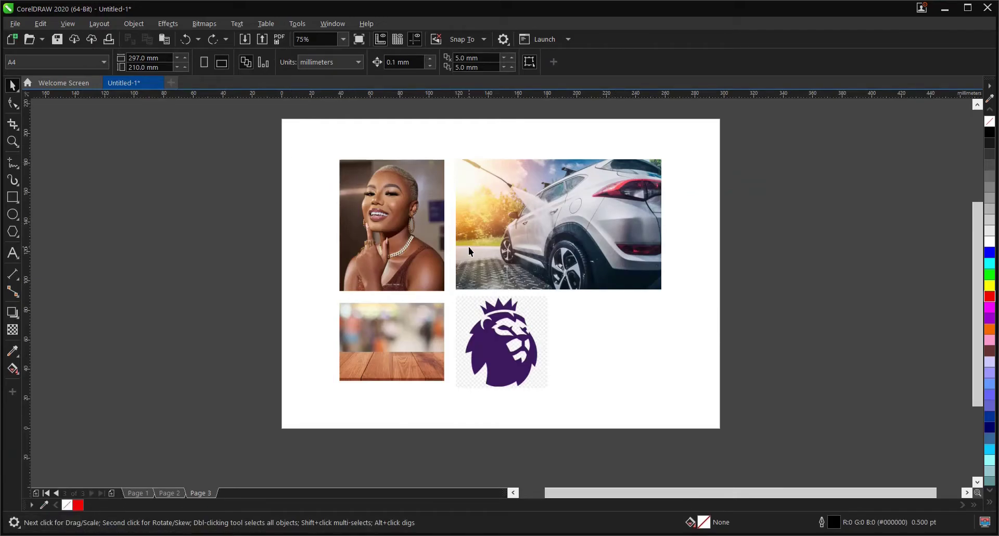
drag(298, 136, 727, 412)
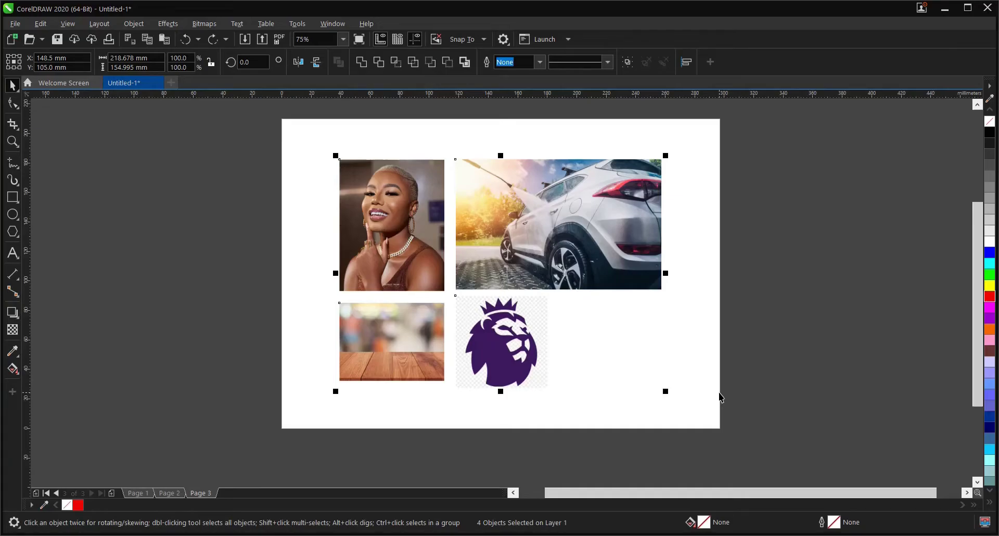
Step: Deselect the four images and open the Objects docker from the Object menu
click(202, 114)
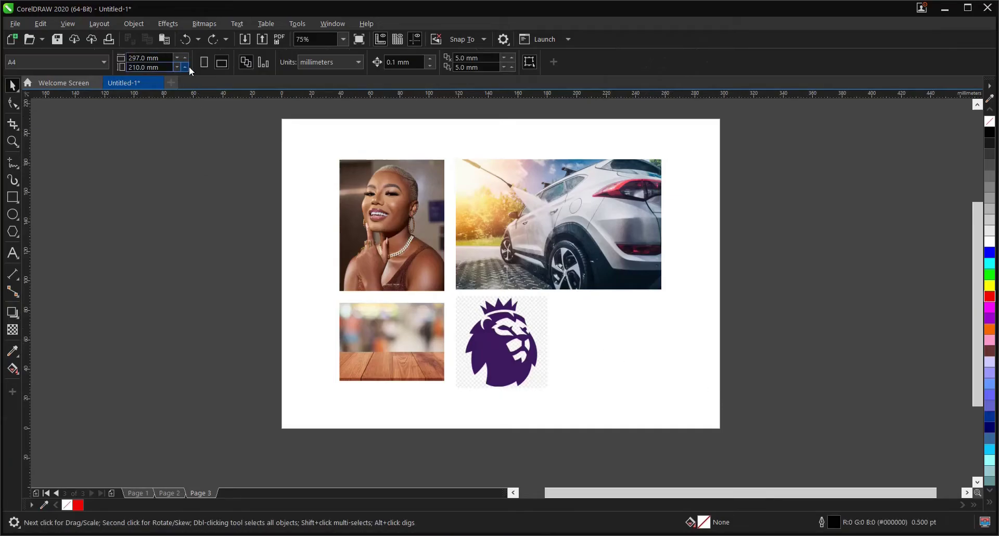
click(139, 25)
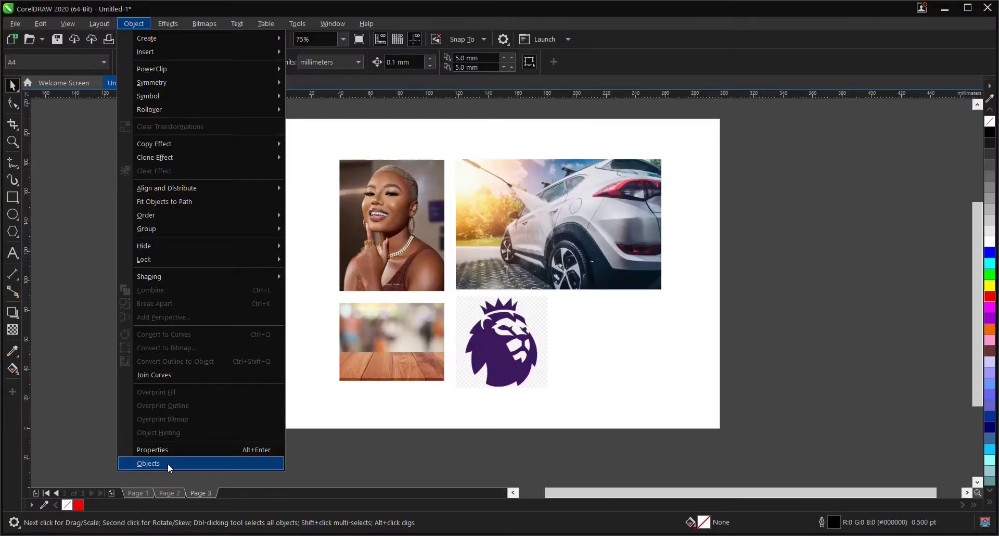
click(167, 463)
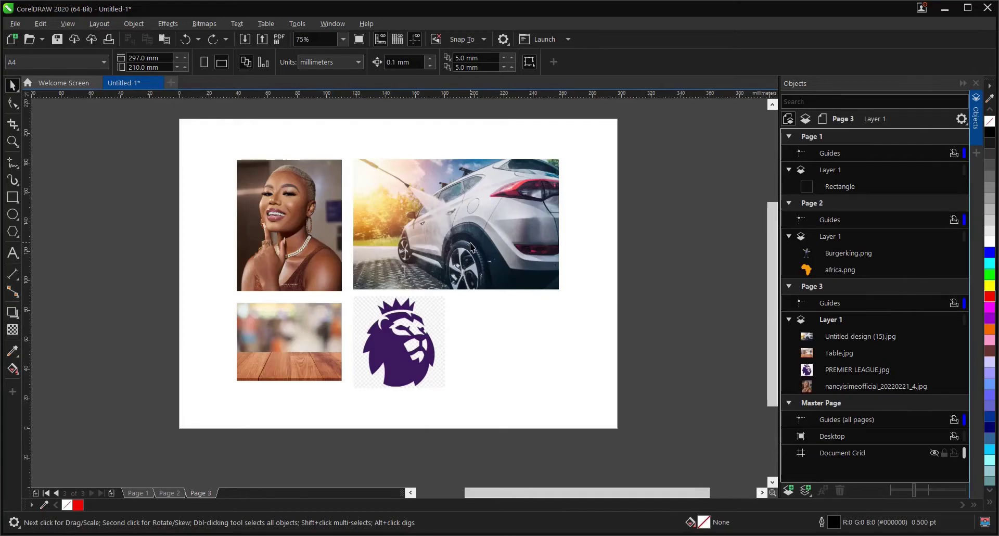
click(478, 213)
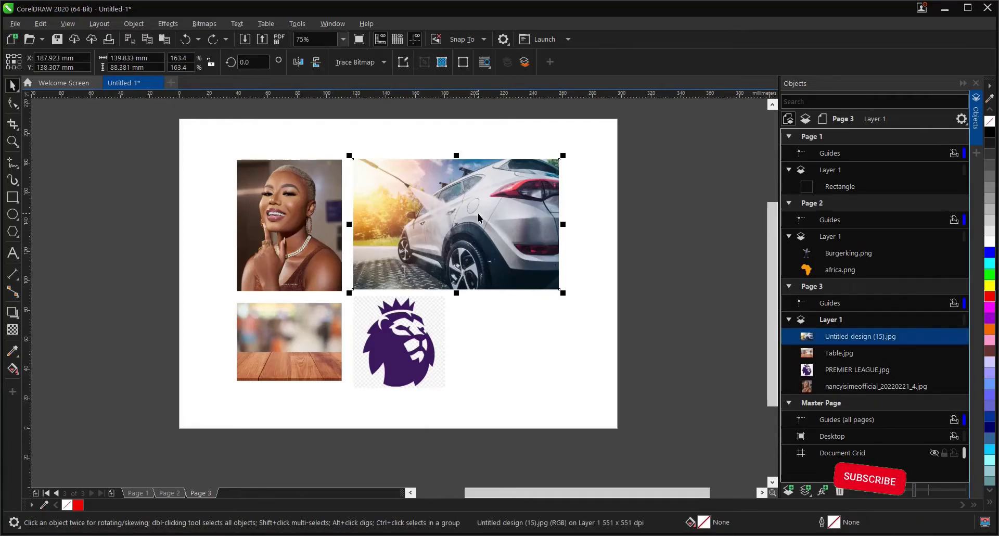
click(305, 218)
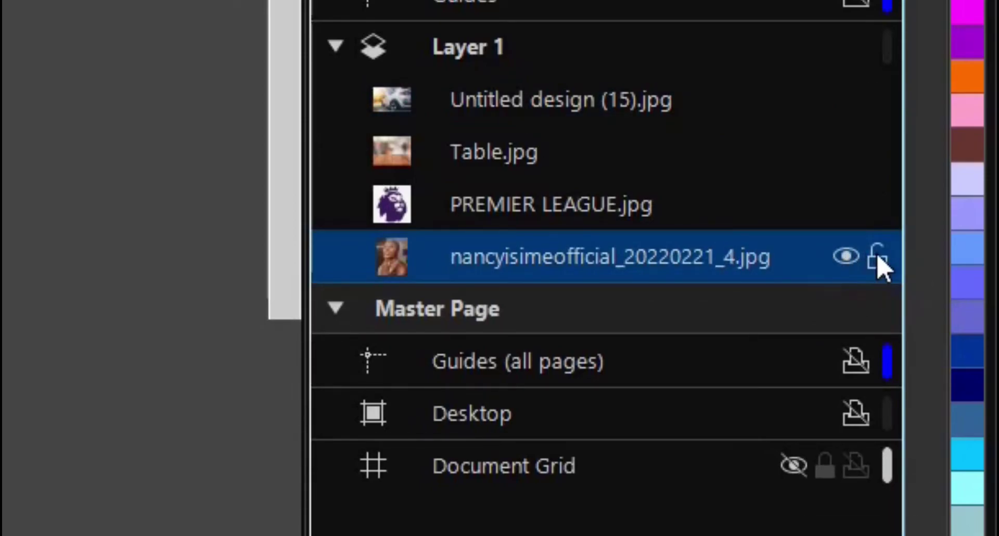
click(877, 258)
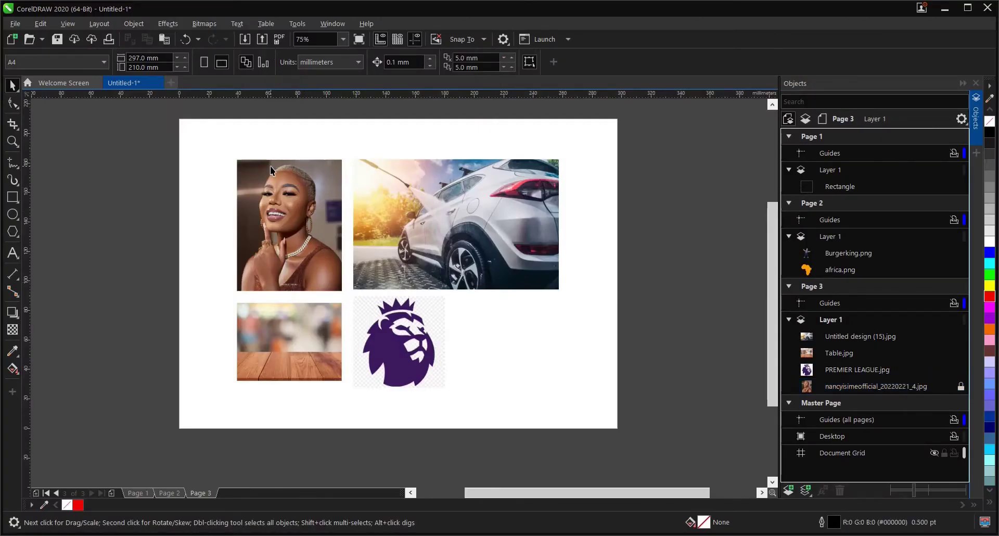
click(961, 386)
click(286, 205)
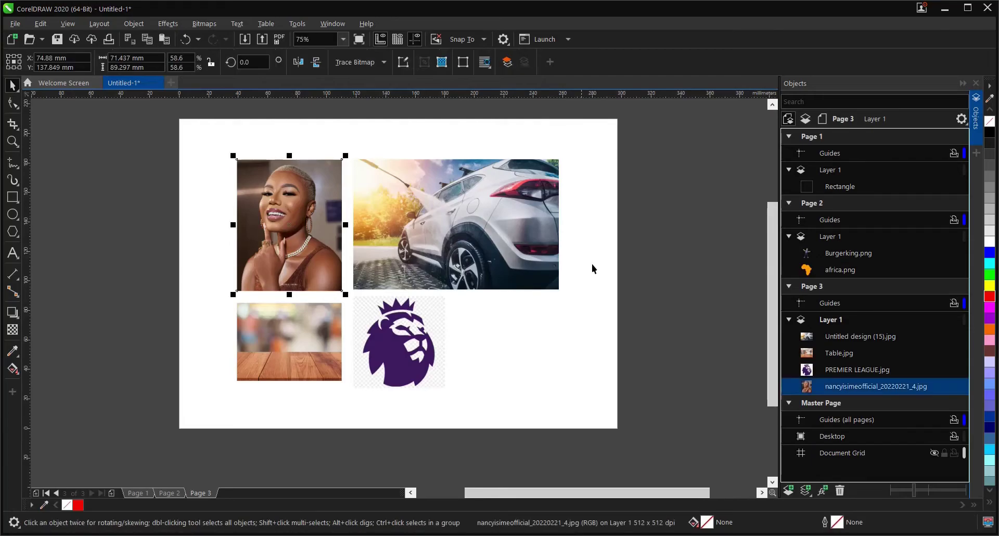
click(666, 232)
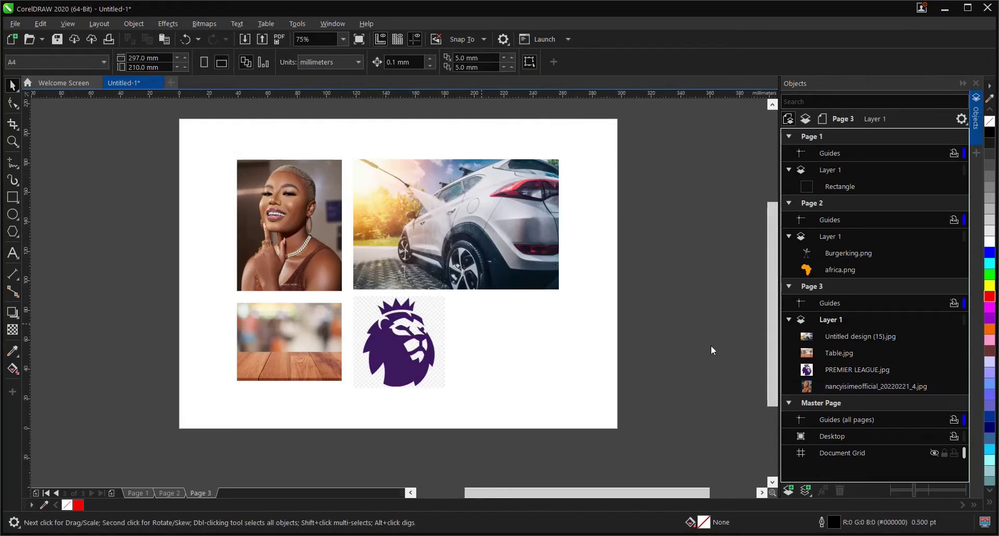
click(294, 218)
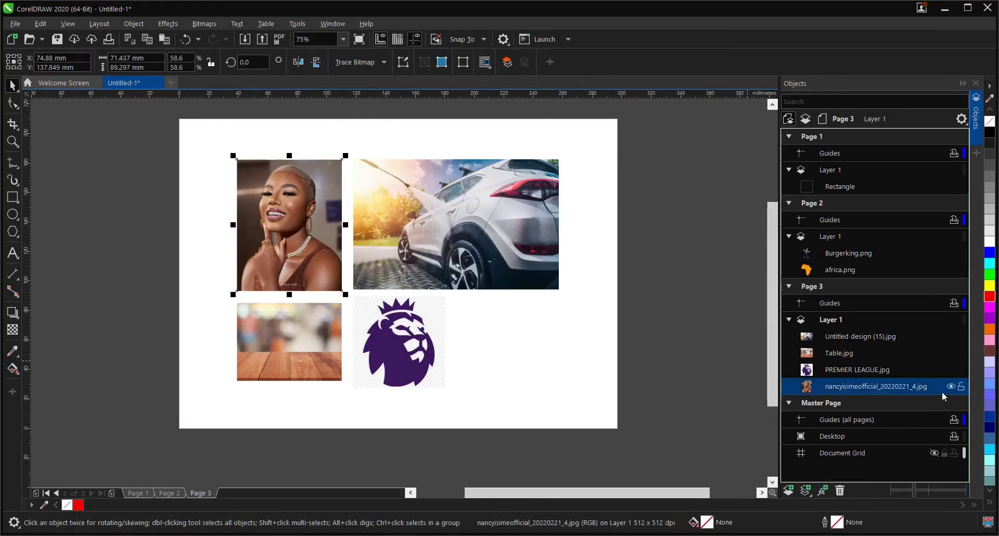
click(875, 373)
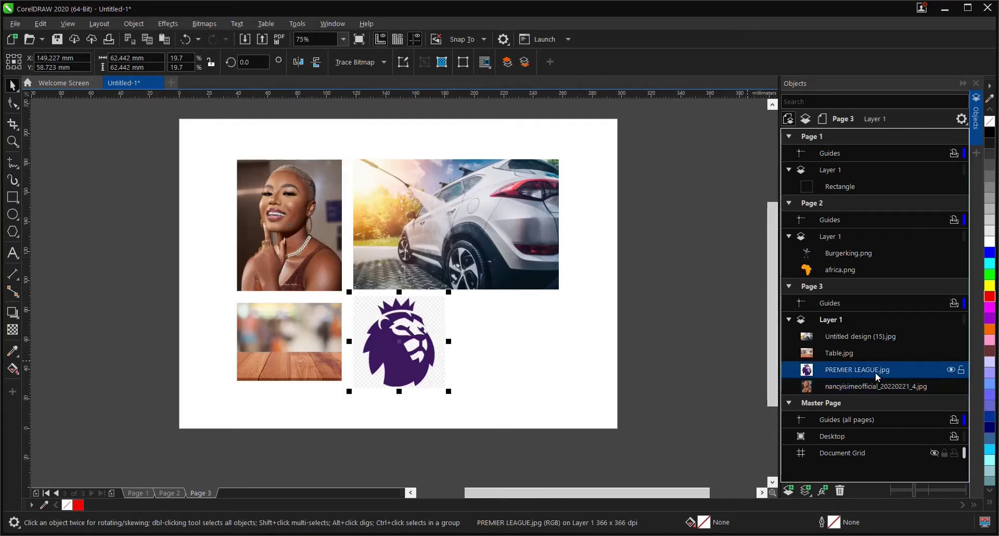
click(874, 355)
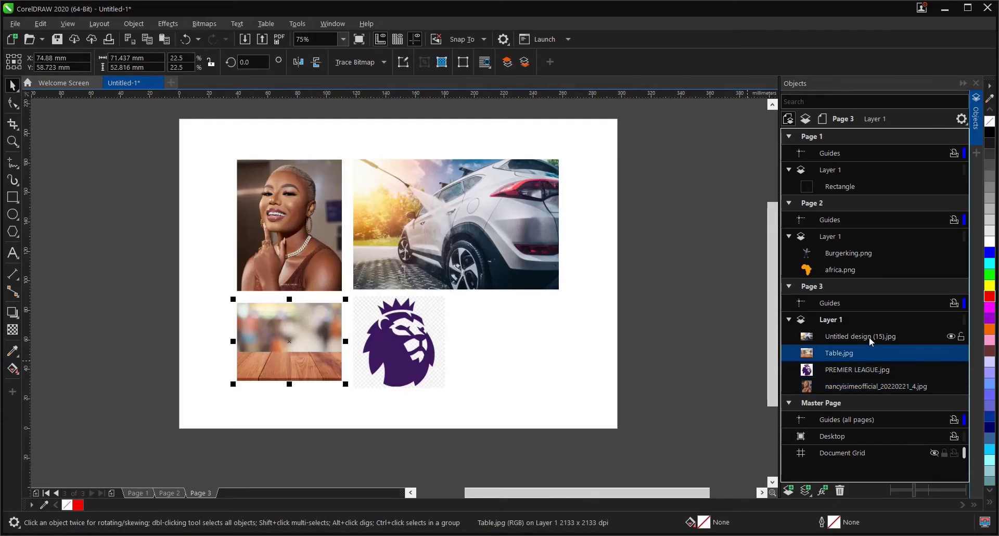
click(869, 335)
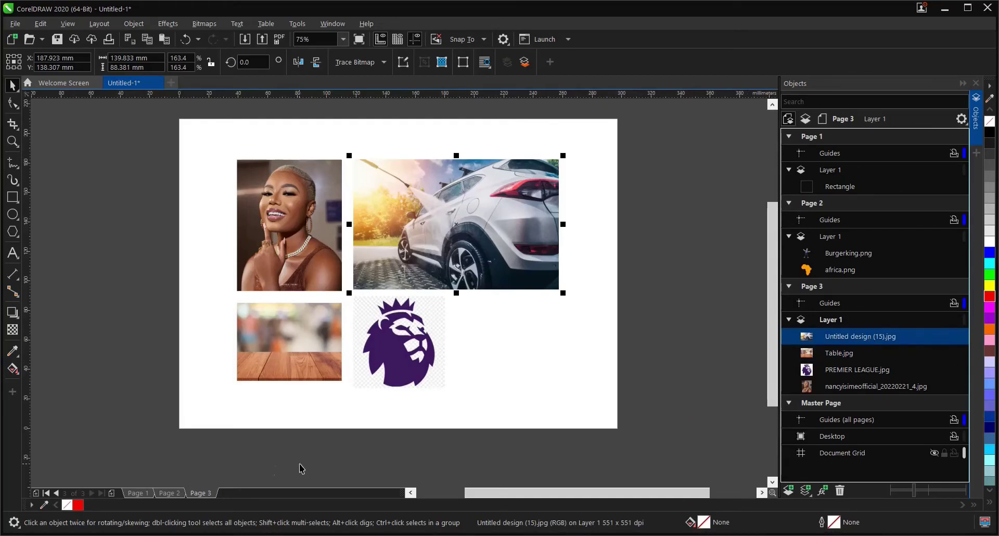
Step: On page 2, lock and then unlock Burgerking.png using its lock icon in the Objects docker
click(169, 493)
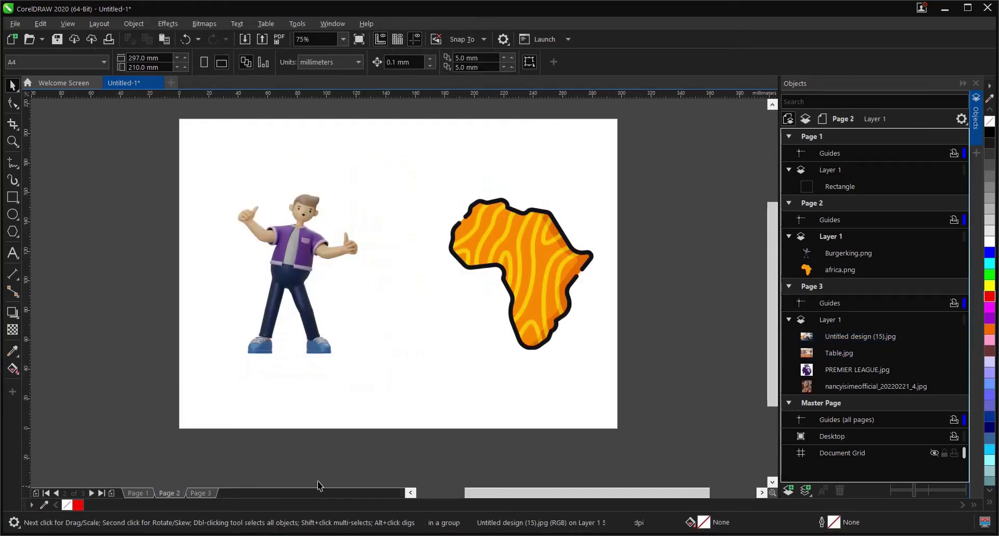
click(848, 267)
click(855, 254)
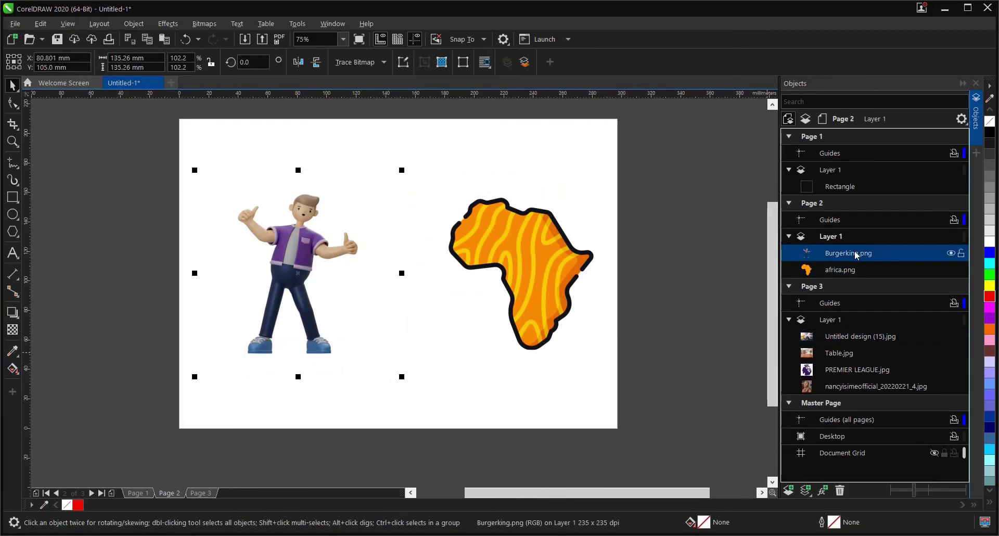
click(961, 253)
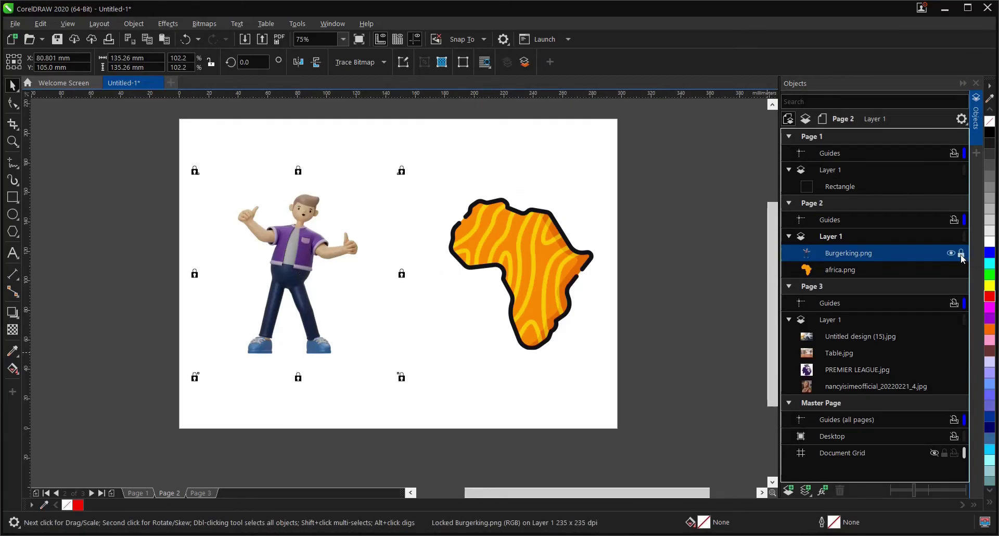
click(961, 254)
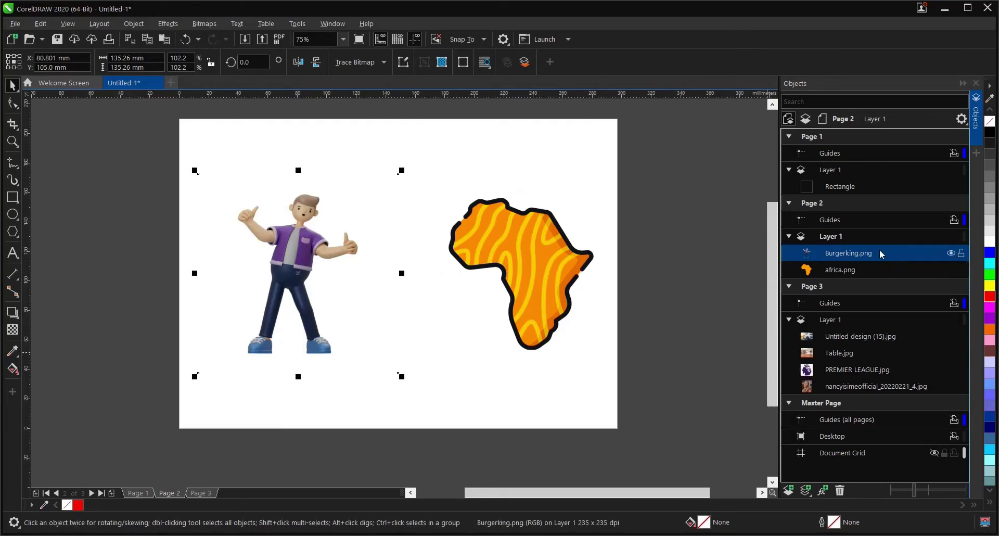
click(691, 241)
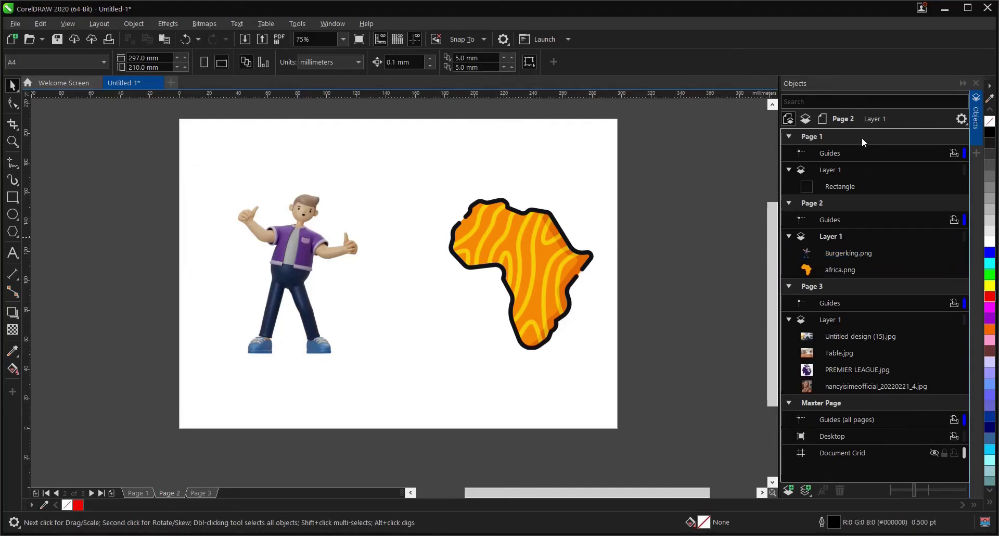